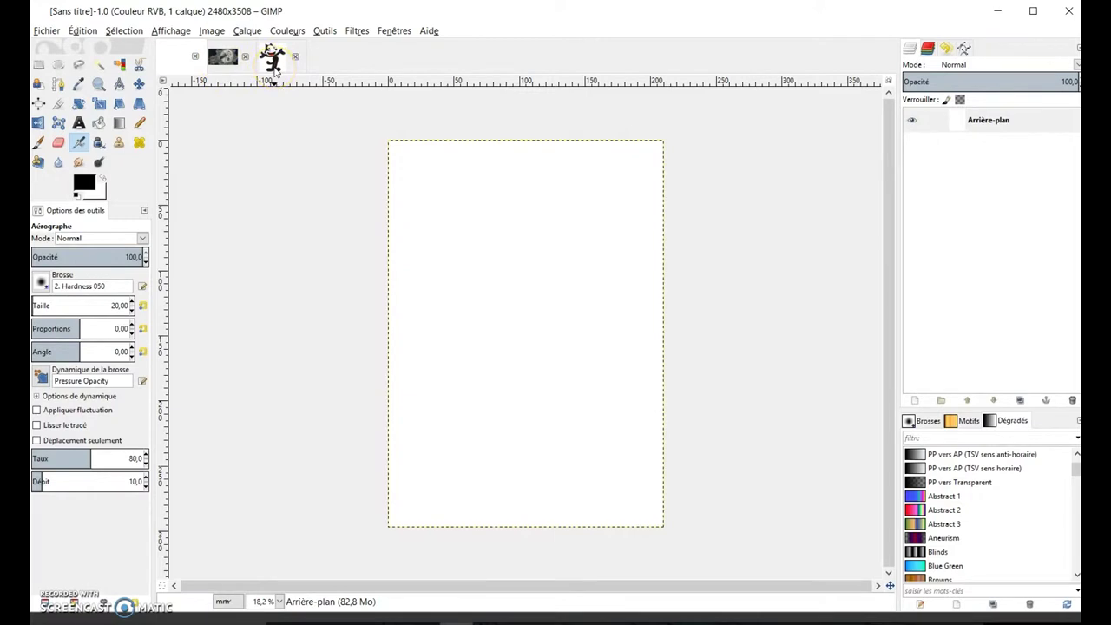
Display the 'voyage dans la lune' image after briefly checking the 'felix le chat 4' image
{"action": "left_click", "coordinate": [231, 68]}
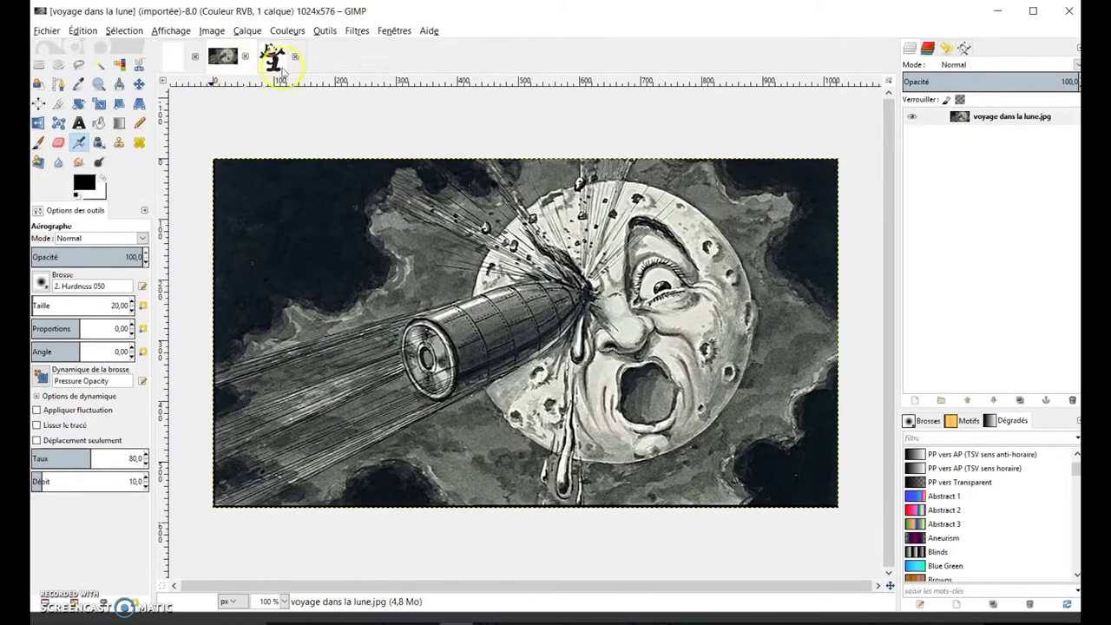
{"action": "left_click", "coordinate": [272, 59]}
{"action": "left_click", "coordinate": [223, 63]}
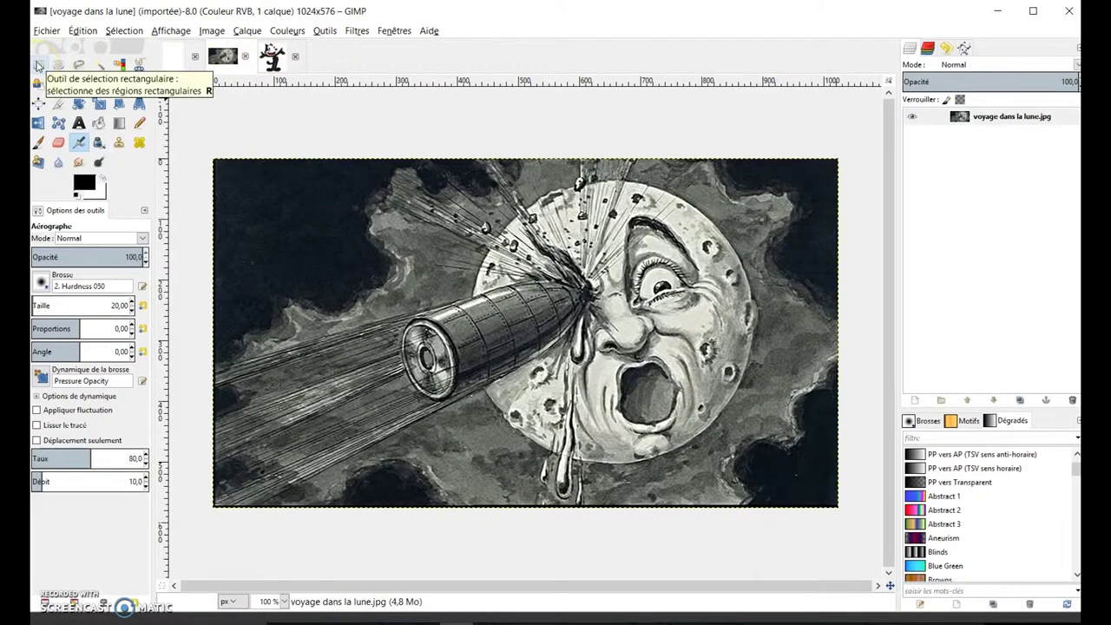
Draw an elliptical selection and fit its edges closely around the moon face
{"action": "left_click", "coordinate": [40, 66]}
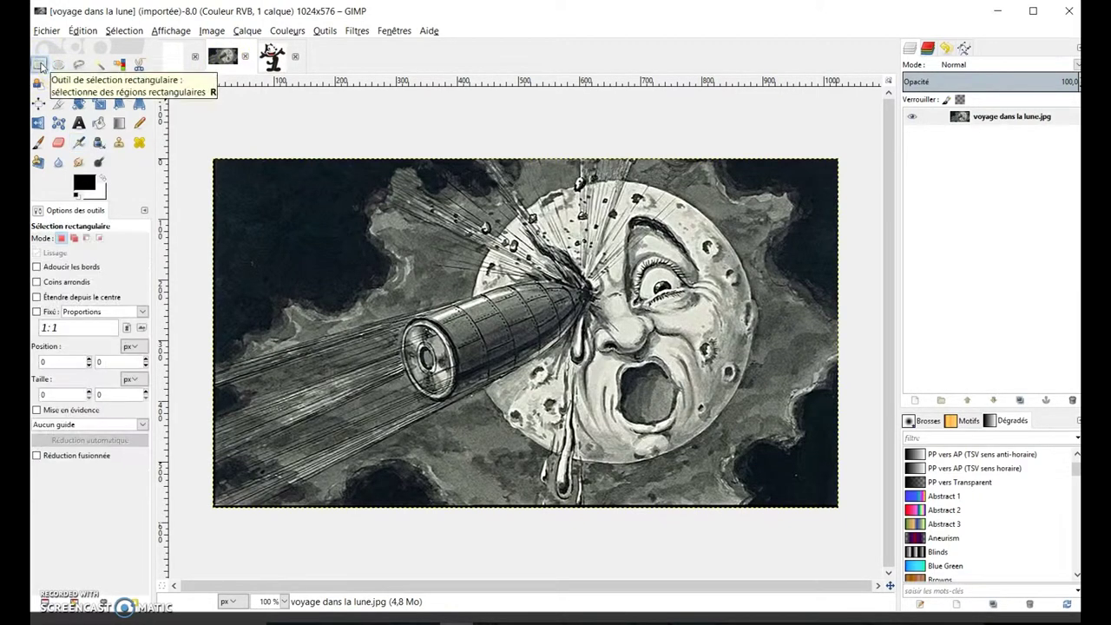
{"action": "left_click", "coordinate": [59, 67]}
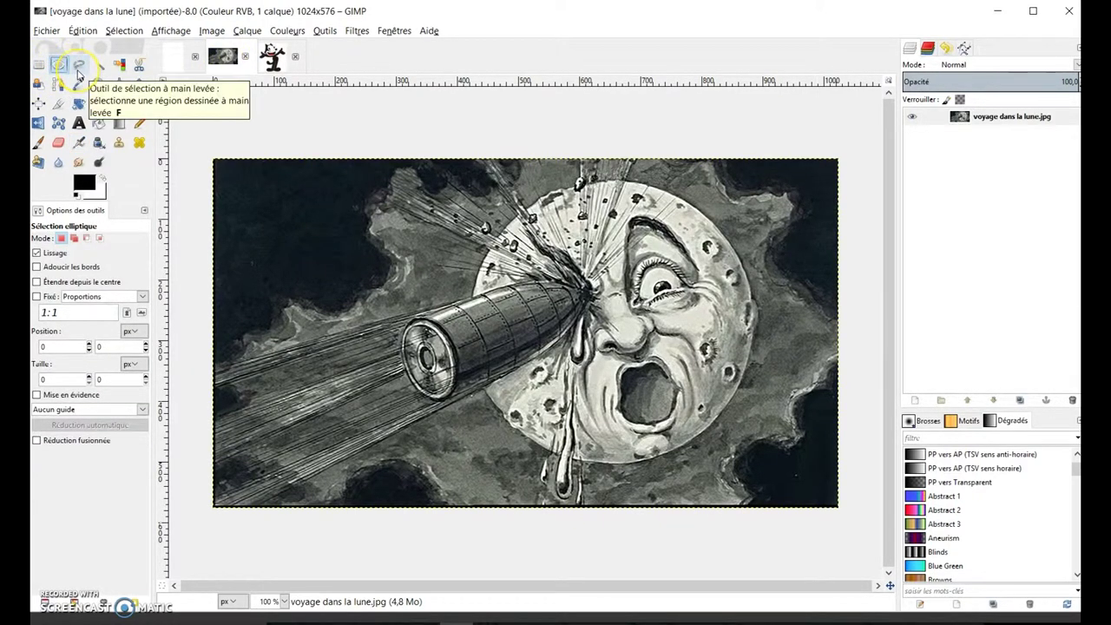
{"action": "left_click", "coordinate": [77, 68]}
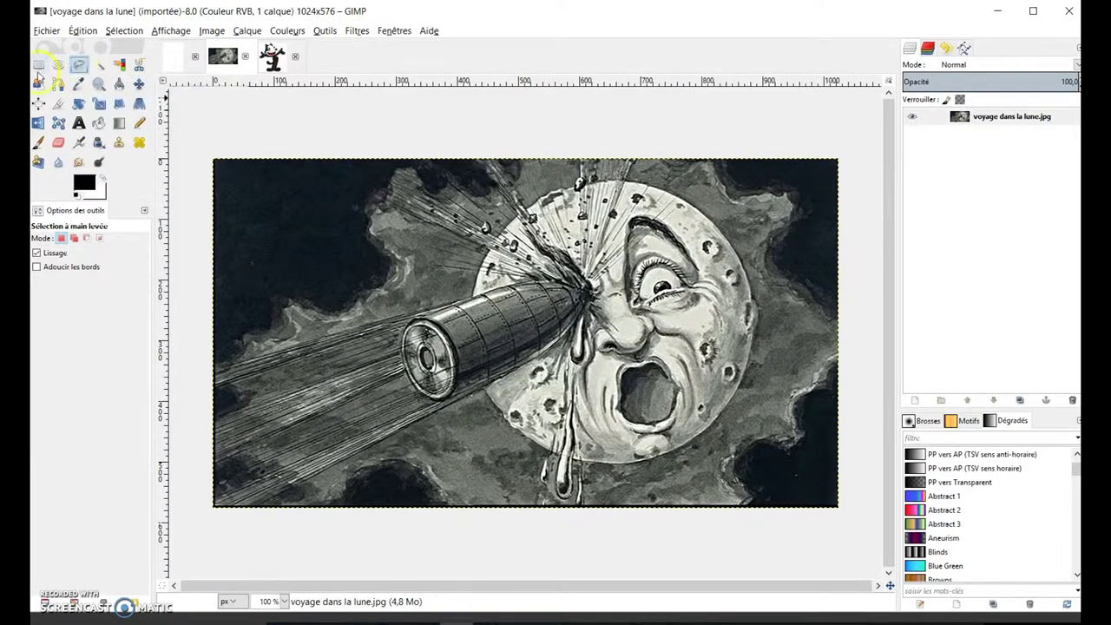
{"action": "left_click", "coordinate": [41, 68]}
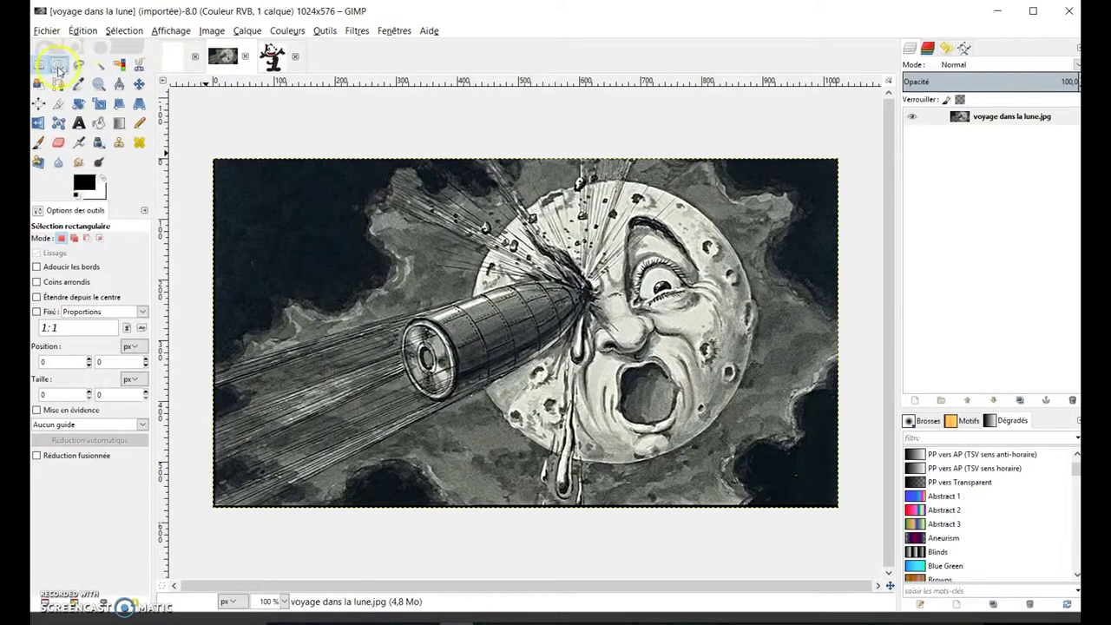
{"action": "left_click", "coordinate": [59, 67]}
{"action": "mouse_move", "coordinate": [454, 193]}
{"action": "left_mouse_down"}
{"action": "mouse_move", "coordinate": [757, 447]}
{"action": "mouse_move", "coordinate": [766, 467]}
{"action": "left_mouse_up"}
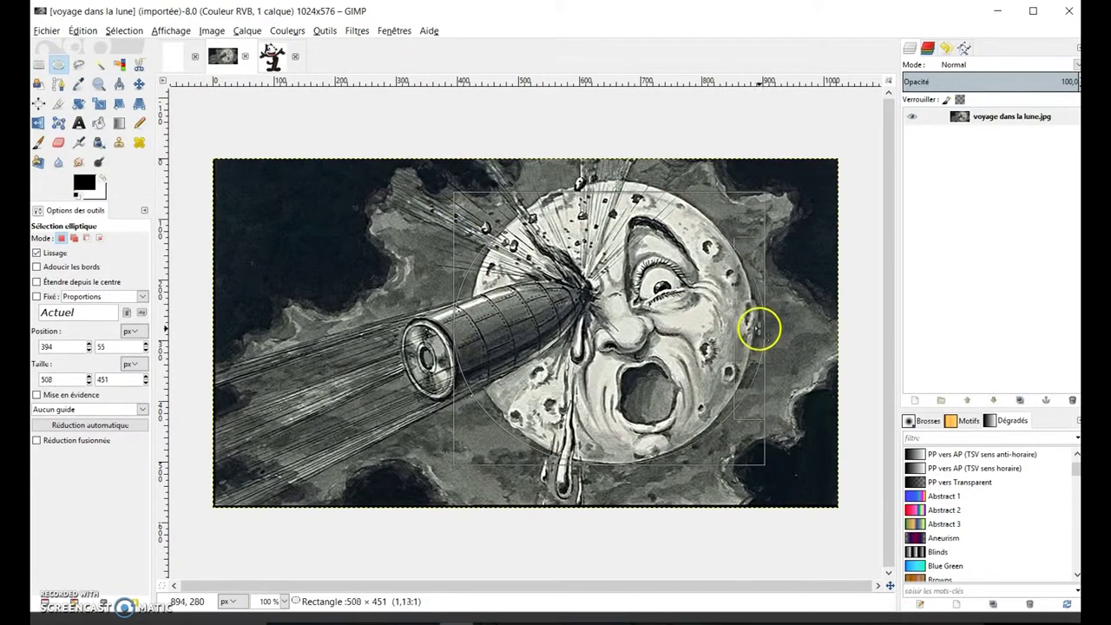
{"action": "left_click_drag", "start_coordinate": [478, 315], "coordinate": [495, 308]}
{"action": "left_click_drag", "start_coordinate": [608, 203], "coordinate": [612, 202]}
{"action": "left_click_drag", "start_coordinate": [752, 321], "coordinate": [746, 319]}
Copy the moon face and paste it onto the blank 'Sans titre' portrait page
{"action": "key", "text": "ctrl"}
{"action": "key", "text": "ctrl+c"}
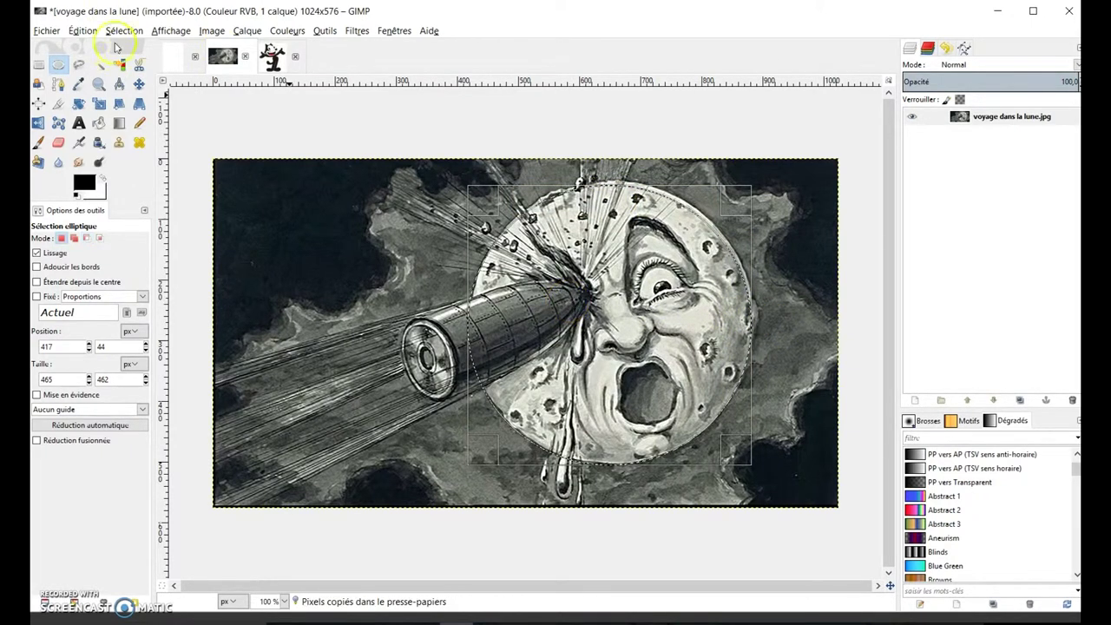
{"action": "left_click", "coordinate": [178, 59]}
{"action": "key", "text": "ctrl+v"}
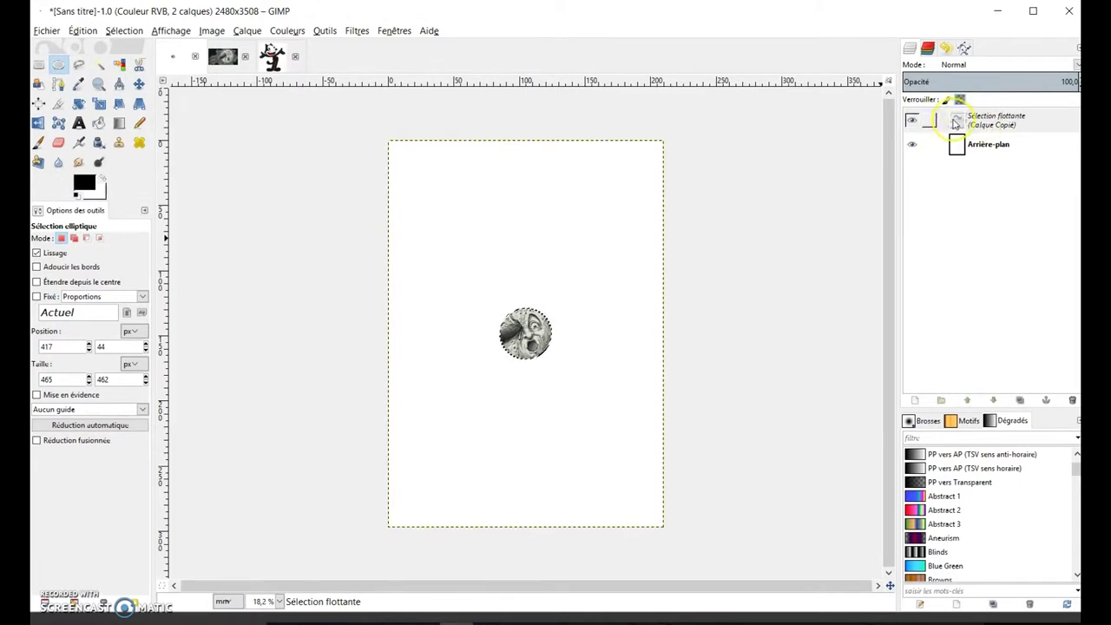
Turn the floating moon paste into a new layer (Vers nouveau calque), then return to the moon image
{"action": "right_click", "coordinate": [955, 122]}
{"action": "left_click", "coordinate": [968, 146]}
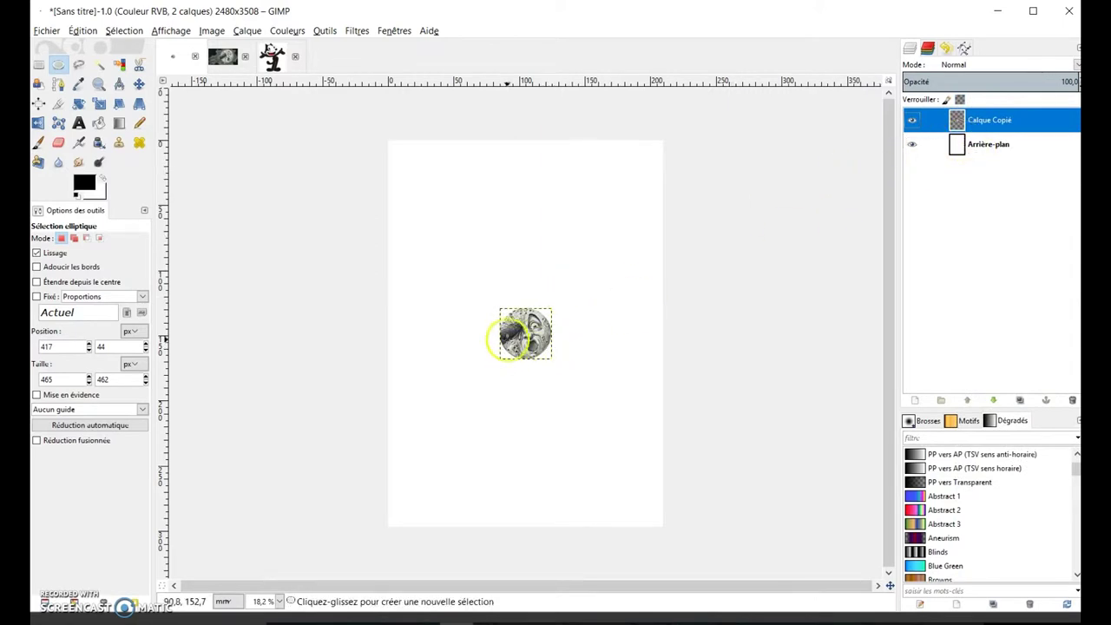
{"action": "left_click", "coordinate": [912, 122]}
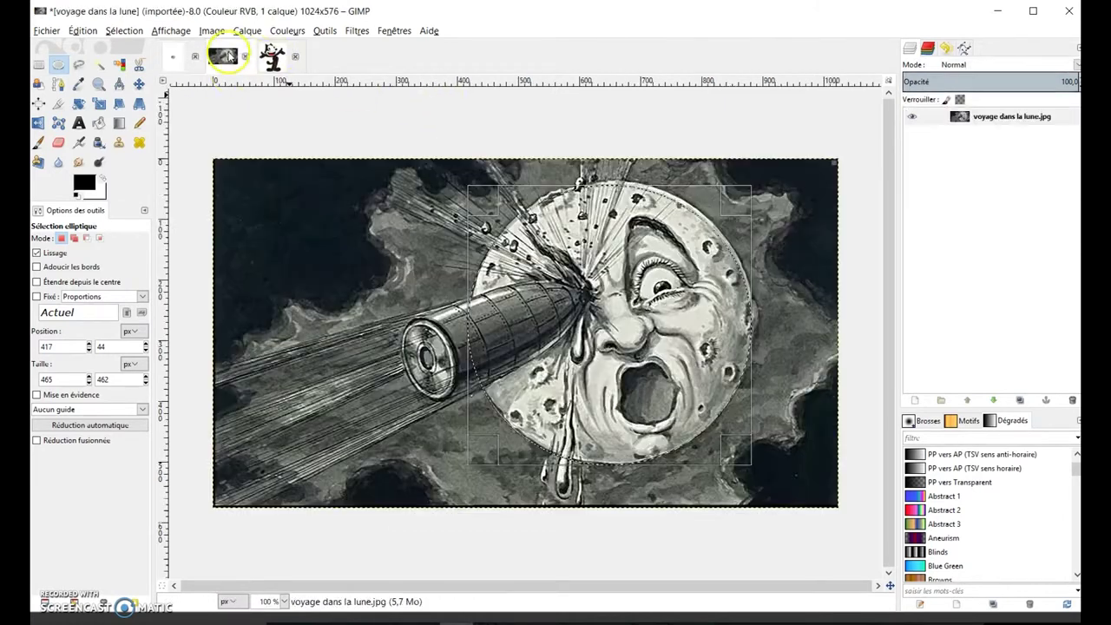
{"action": "left_click", "coordinate": [222, 56]}
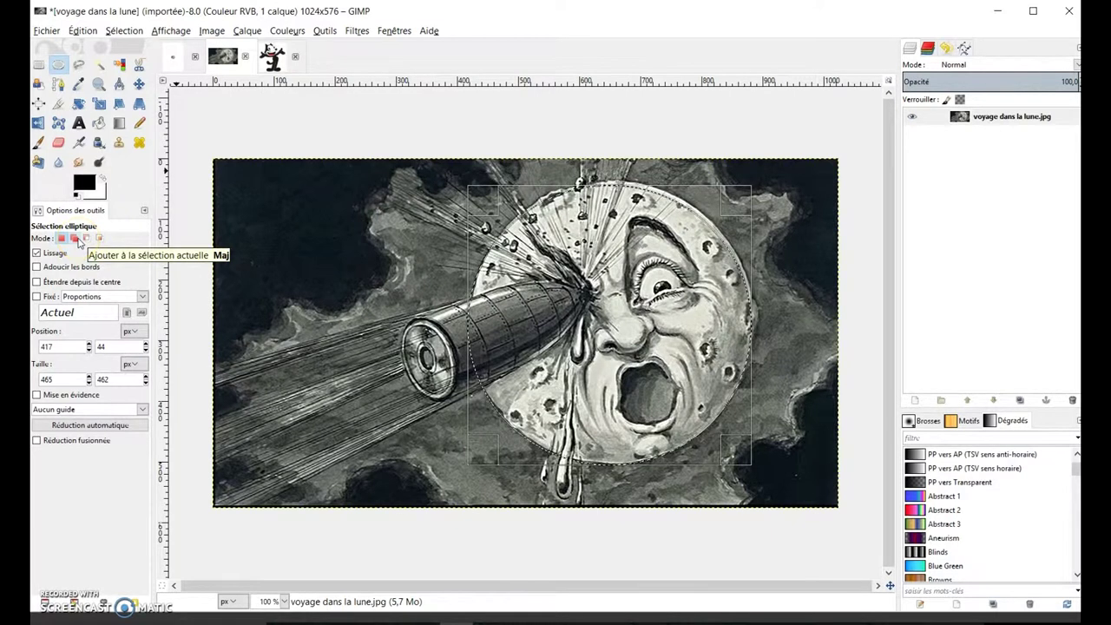
Set selection mode to Add and free-select around the rocket in the moon's eye
{"action": "left_click", "coordinate": [91, 243]}
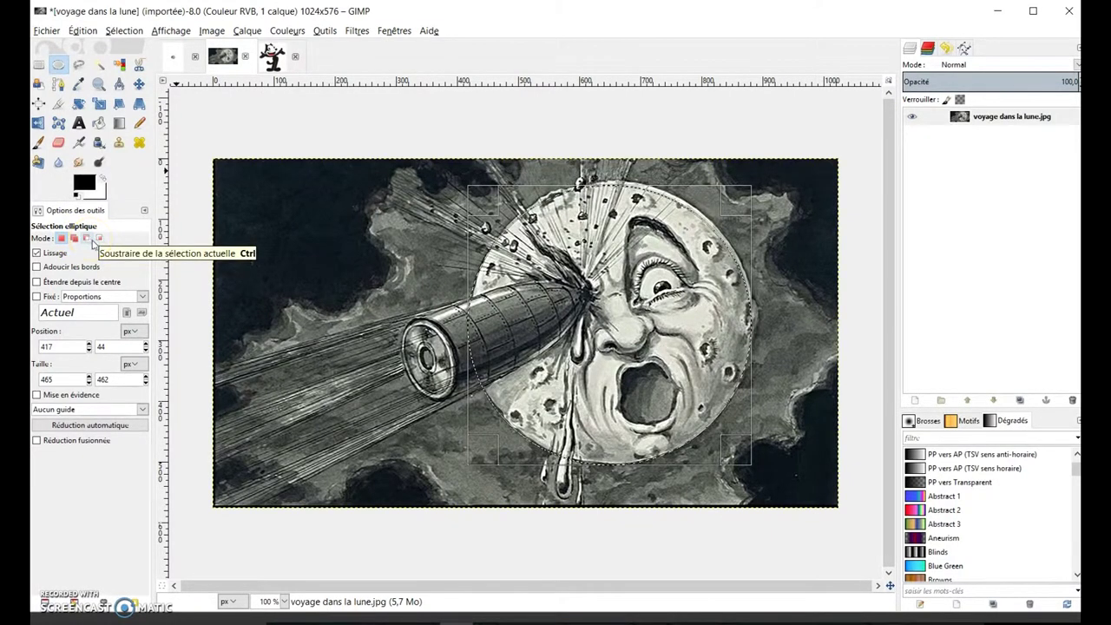
{"action": "left_click", "coordinate": [100, 241]}
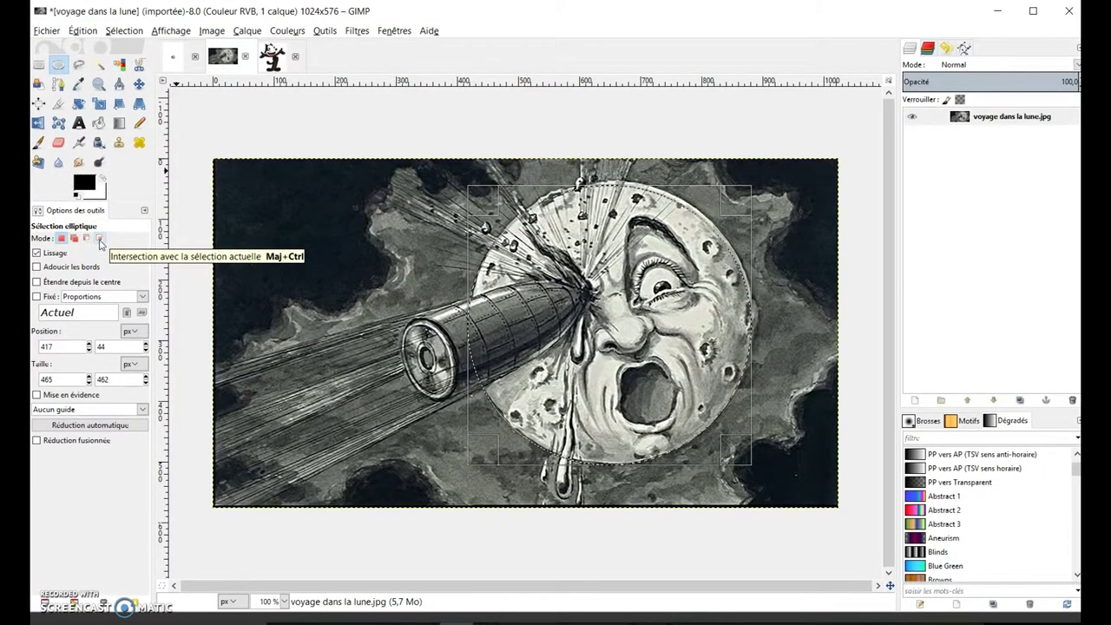
{"action": "left_click", "coordinate": [73, 241]}
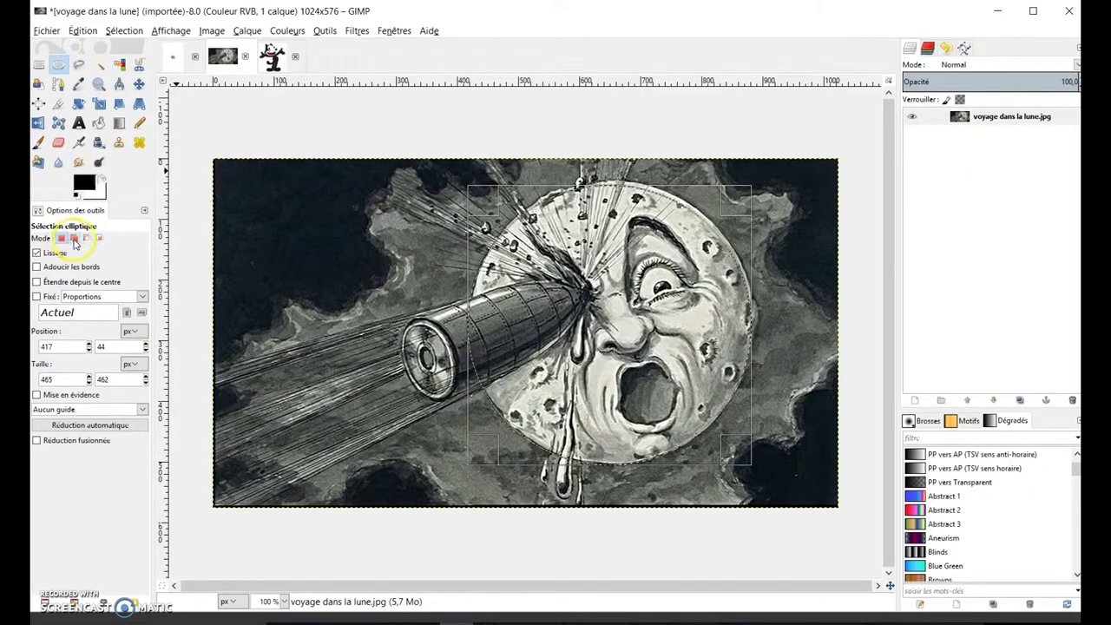
{"action": "left_click", "coordinate": [79, 66]}
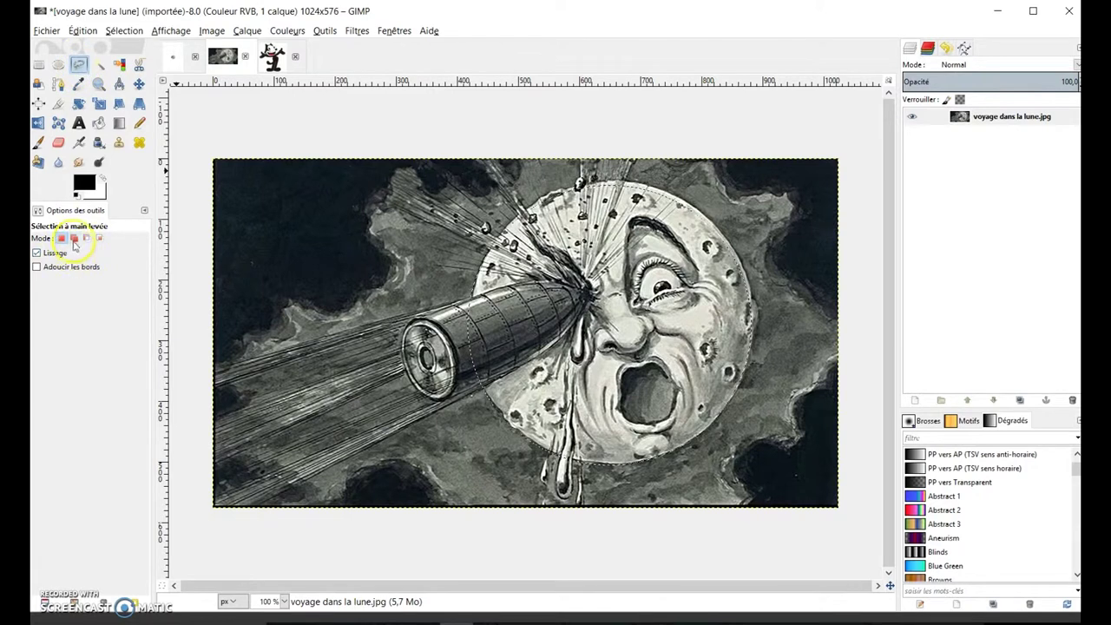
{"action": "left_click", "coordinate": [467, 340]}
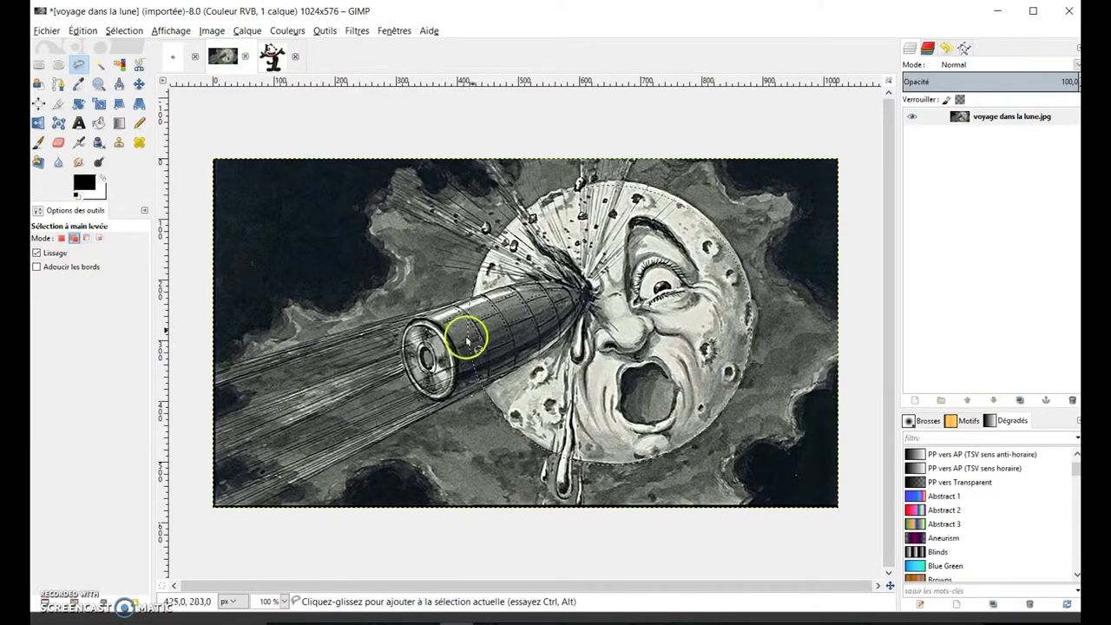
{"action": "mouse_move", "coordinate": [479, 299]}
{"action": "left_mouse_down"}
{"action": "mouse_move", "coordinate": [402, 337]}
{"action": "mouse_move", "coordinate": [419, 392]}
{"action": "mouse_move", "coordinate": [446, 402]}
{"action": "mouse_move", "coordinate": [498, 387]}
{"action": "mouse_move", "coordinate": [508, 330]}
{"action": "mouse_move", "coordinate": [478, 285]}
{"action": "mouse_move", "coordinate": [478, 300]}
{"action": "mouse_move", "coordinate": [476, 272]}
{"action": "mouse_move", "coordinate": [404, 390]}
{"action": "mouse_move", "coordinate": [509, 390]}
{"action": "mouse_move", "coordinate": [422, 330]}
{"action": "left_mouse_up"}
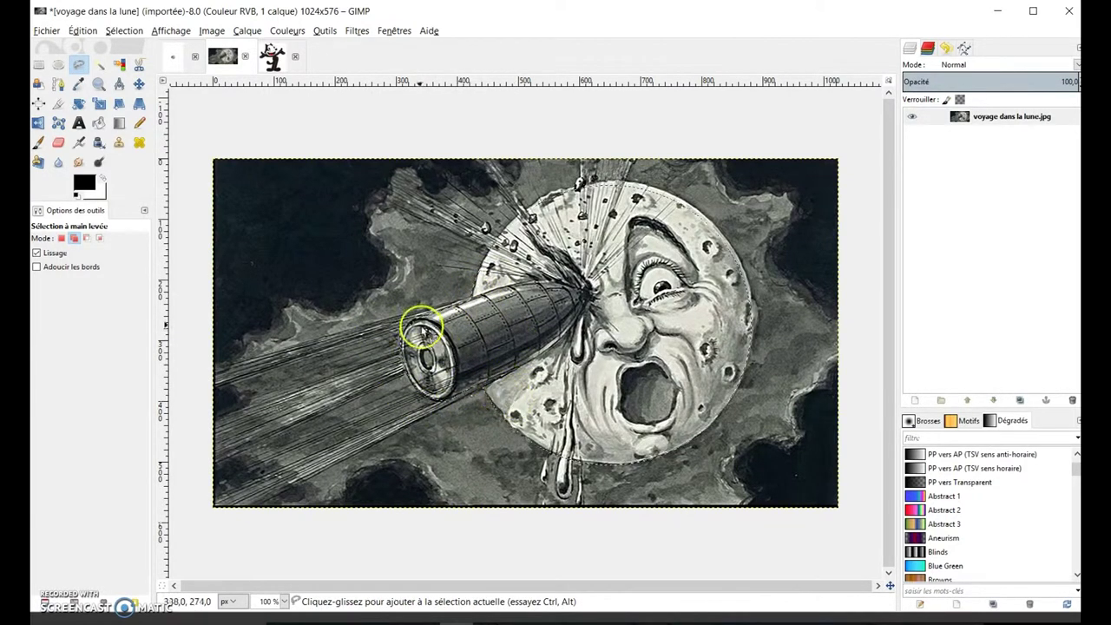
Paste the moon-and-rocket cutout onto the portrait page and move it above the first moon
{"action": "key", "text": "ctrl+c"}
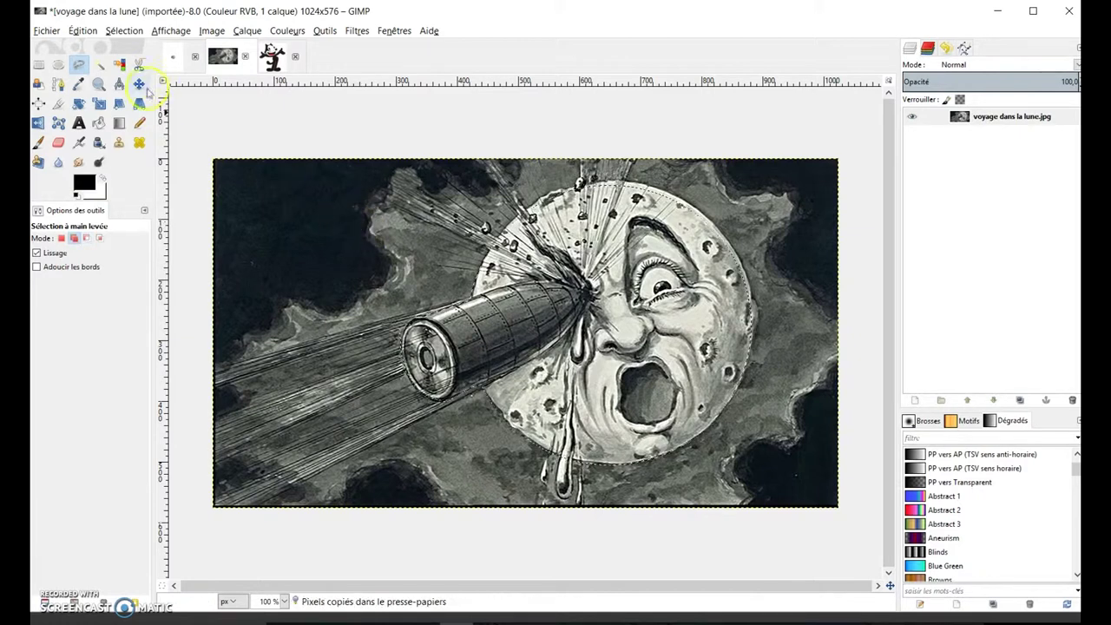
{"action": "left_click", "coordinate": [172, 57]}
{"action": "key", "text": "ctrl+v"}
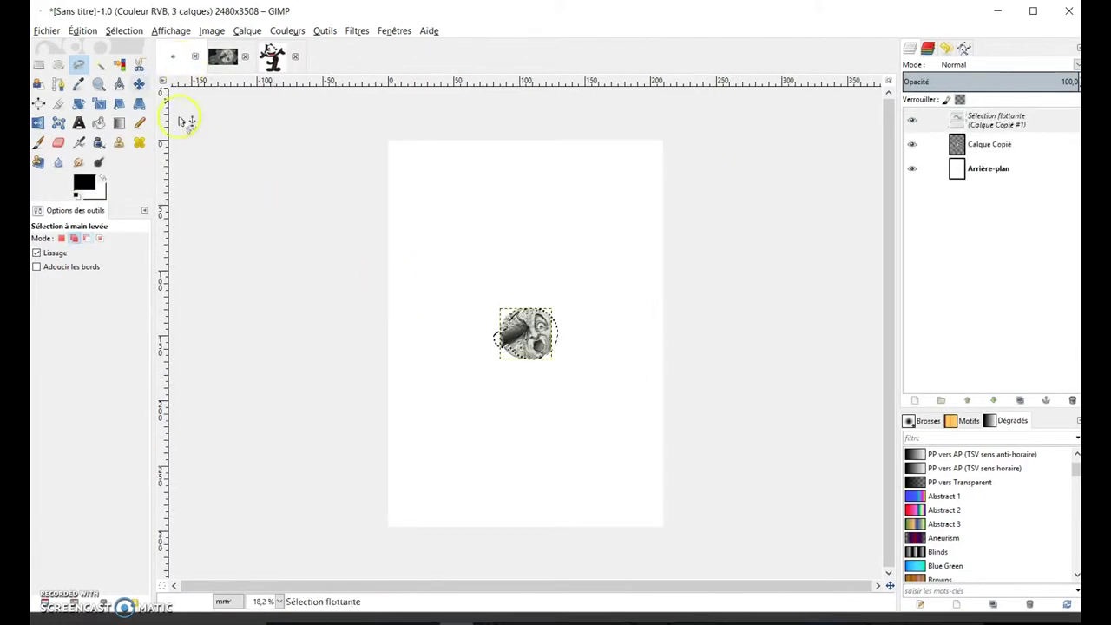
{"action": "left_click", "coordinate": [99, 103]}
{"action": "left_click", "coordinate": [521, 334]}
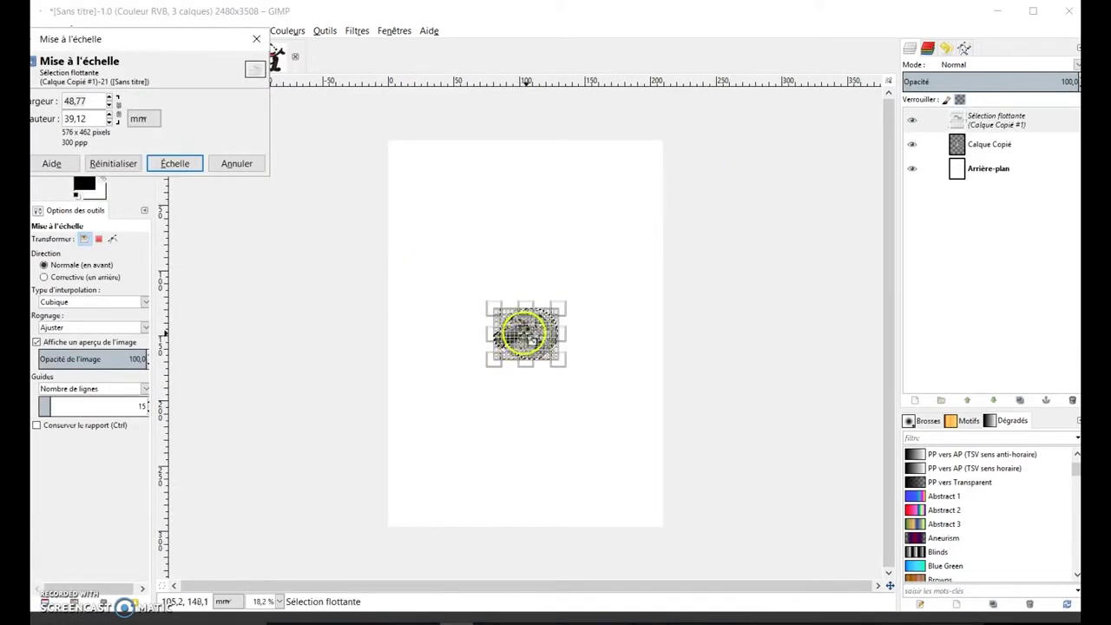
{"action": "left_click_drag", "start_coordinate": [523, 333], "coordinate": [529, 259]}
{"action": "left_click", "coordinate": [174, 163]}
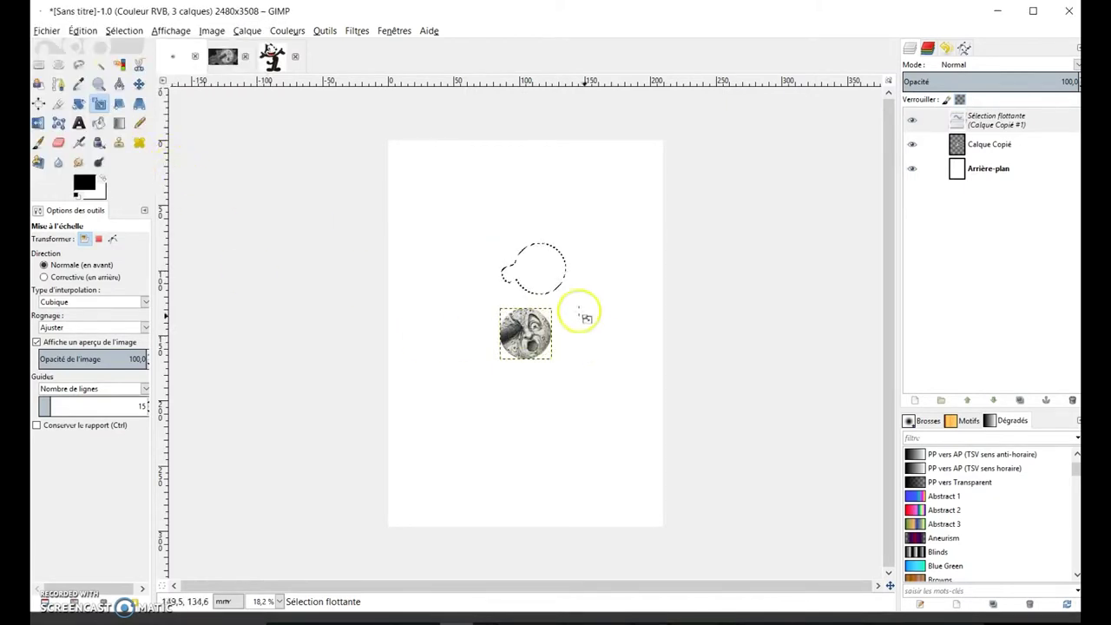
Make the pasted cutout its own layer and return to the moon image
{"action": "right_click", "coordinate": [955, 124]}
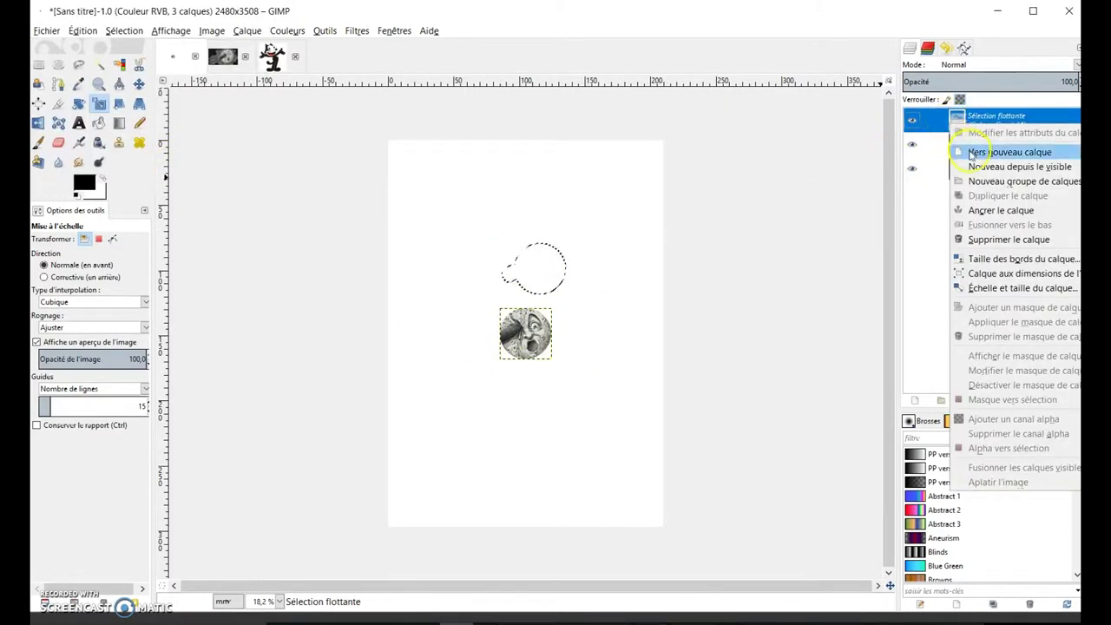
{"action": "left_click", "coordinate": [972, 154]}
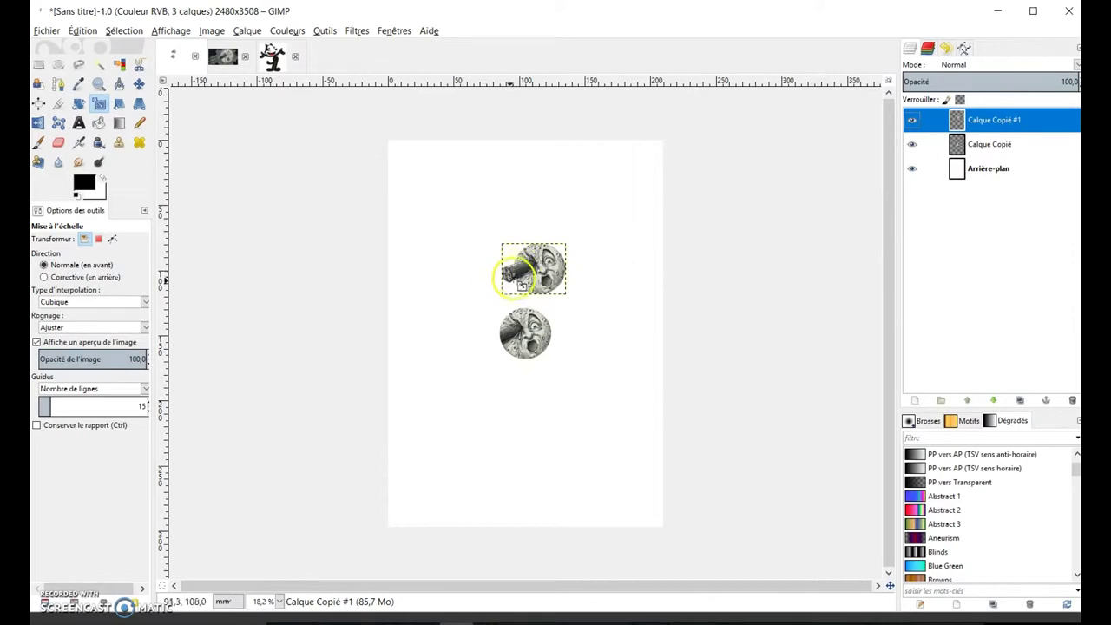
{"action": "left_click", "coordinate": [223, 56]}
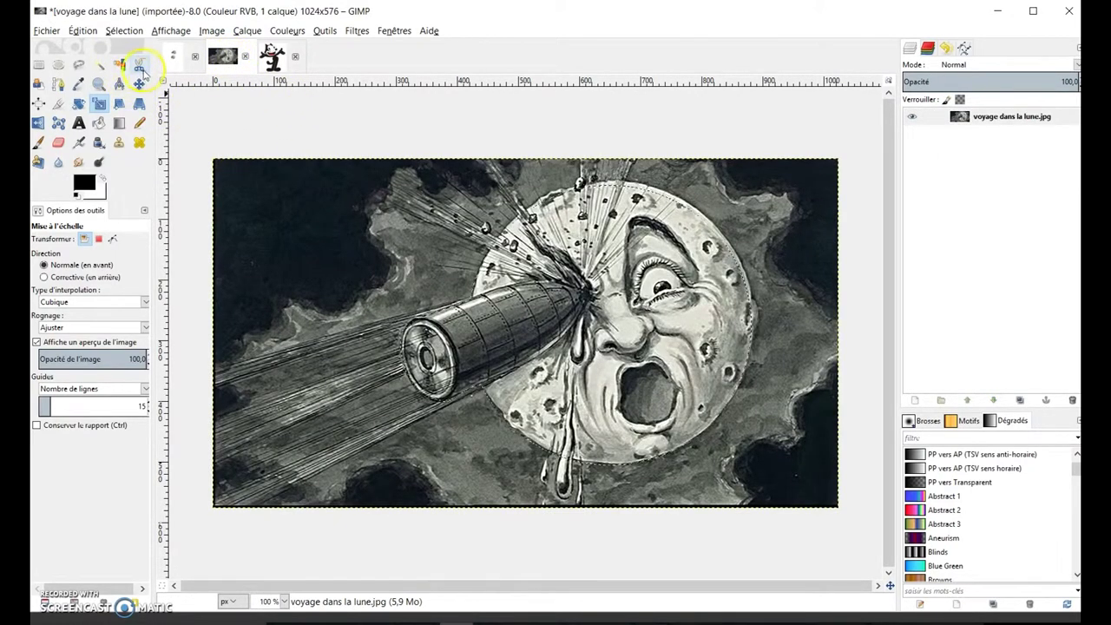
Trace the moon's drip with Intelligent Scissors, add it to the selection and copy the cutout
{"action": "left_click", "coordinate": [141, 66]}
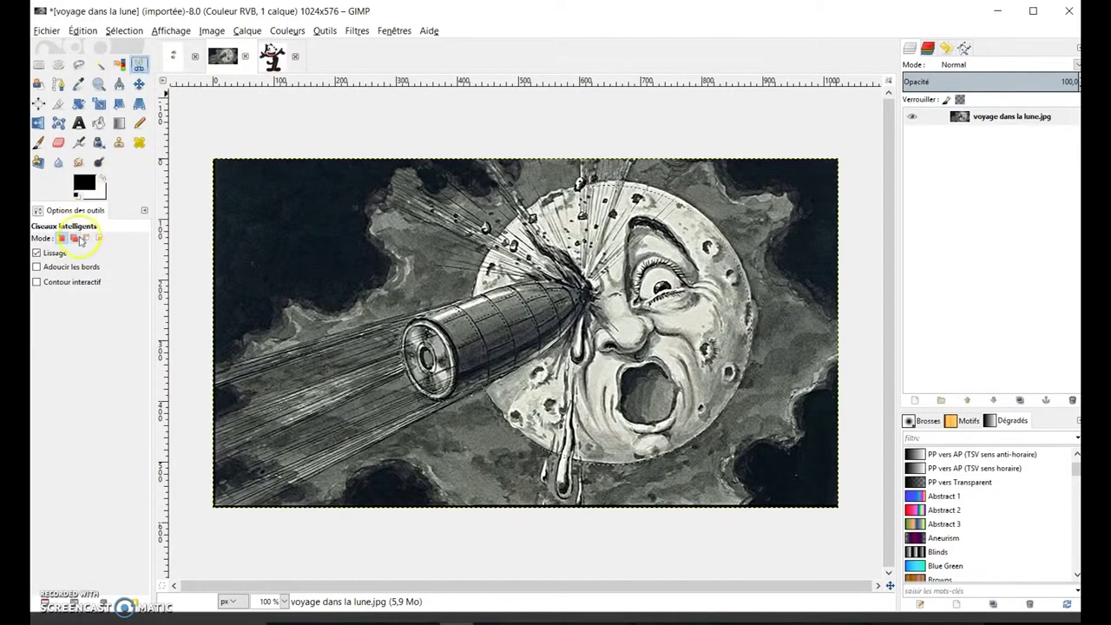
{"action": "left_click", "coordinate": [571, 465]}
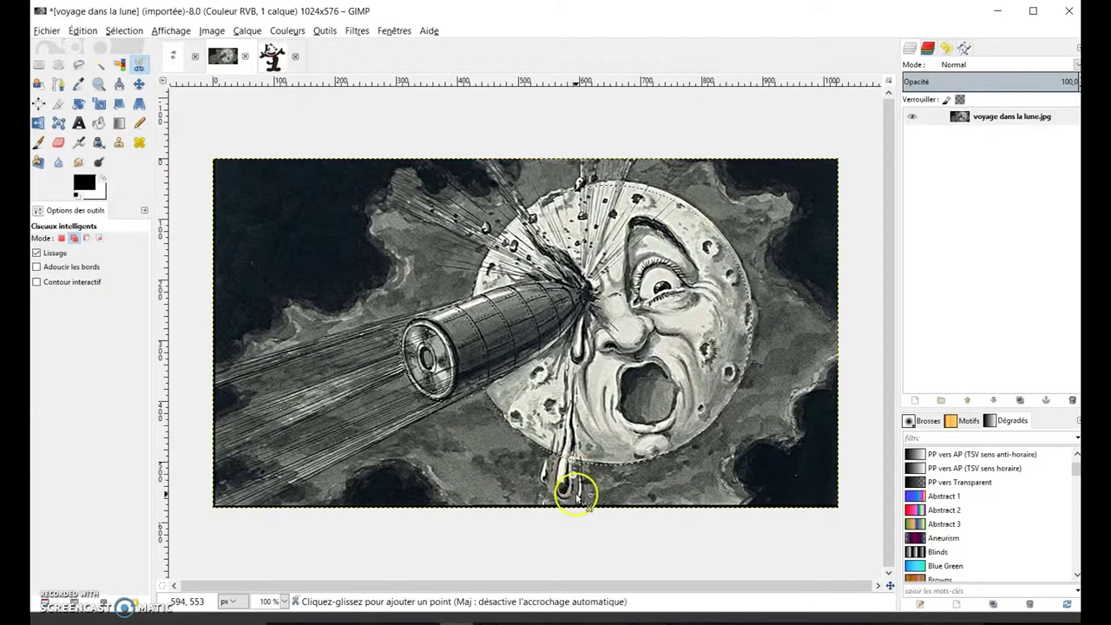
{"action": "left_click", "coordinate": [566, 499]}
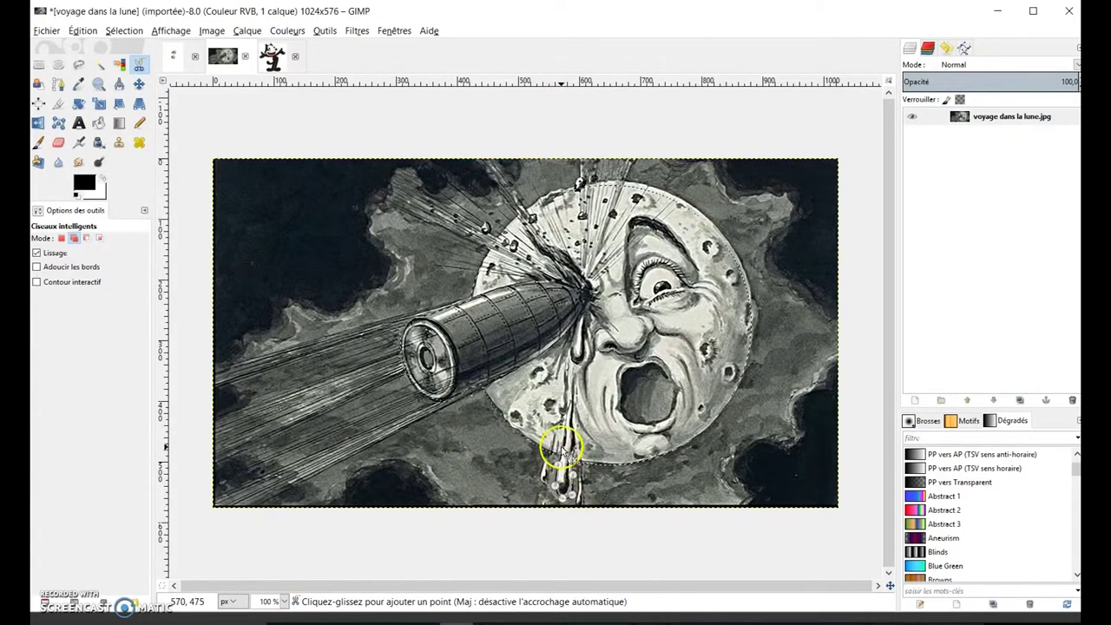
{"action": "left_click", "coordinate": [569, 469]}
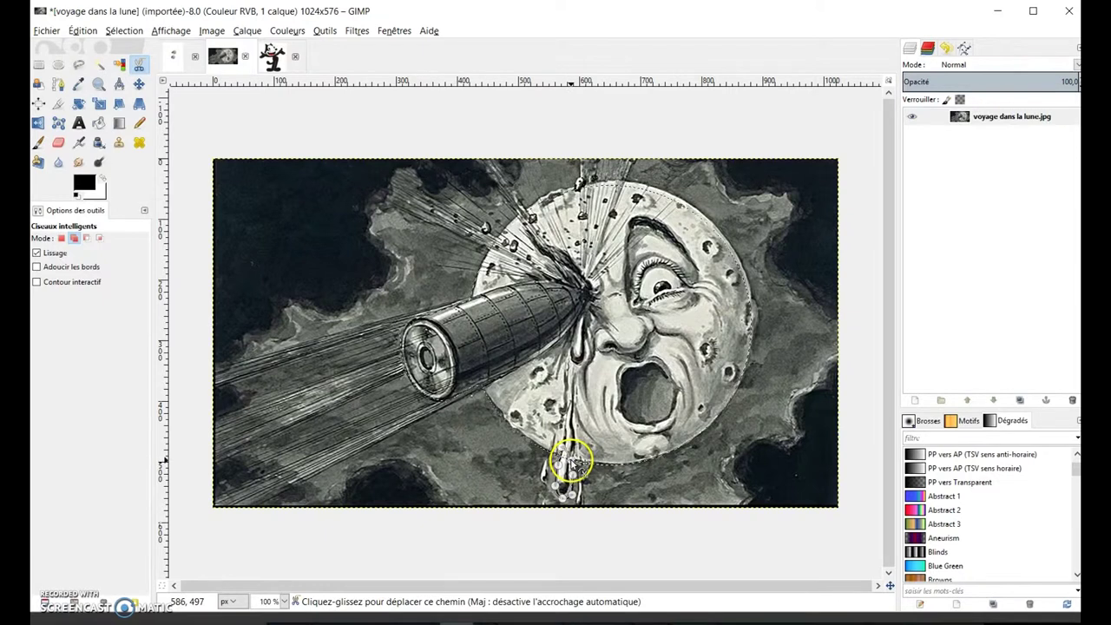
{"action": "right_click", "coordinate": [580, 488]}
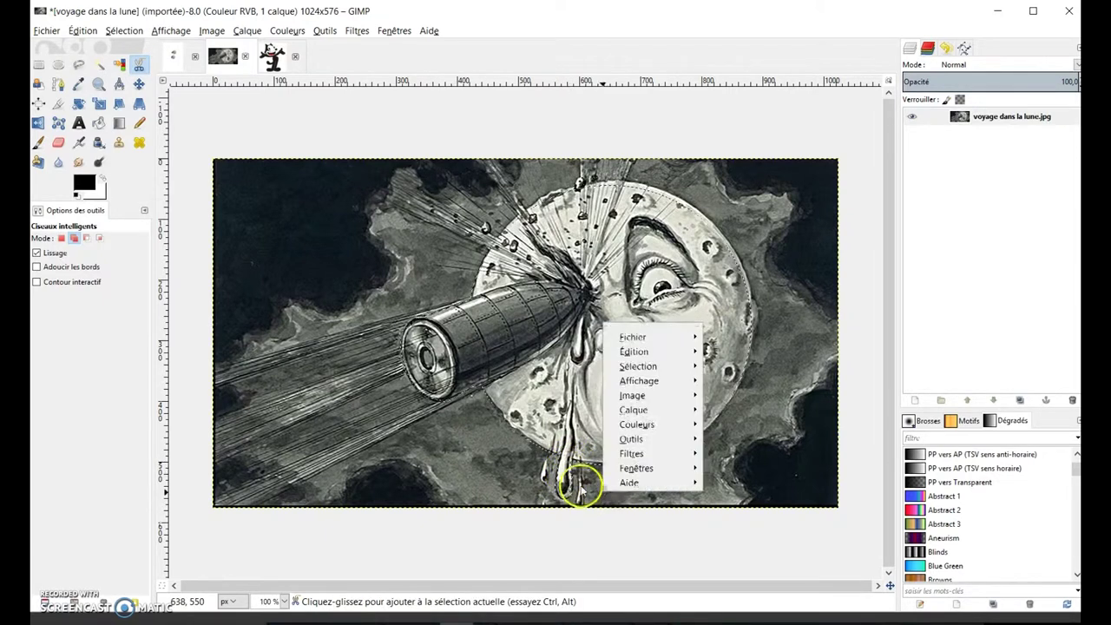
{"action": "left_click", "coordinate": [565, 412]}
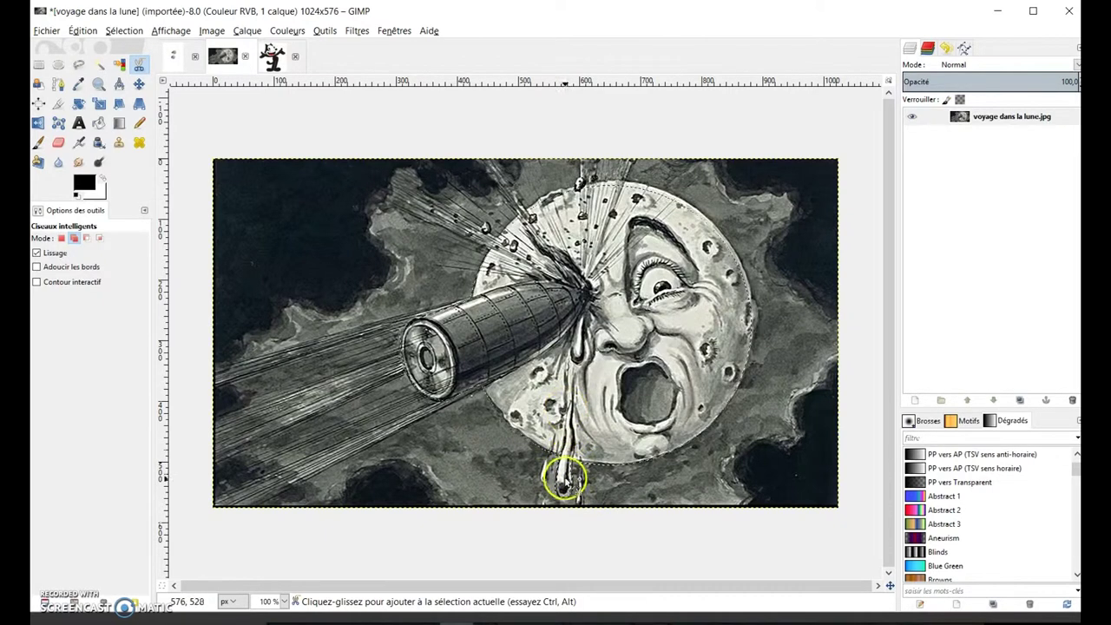
{"action": "key", "text": "ctrl"}
{"action": "key", "text": "ctrl+c"}
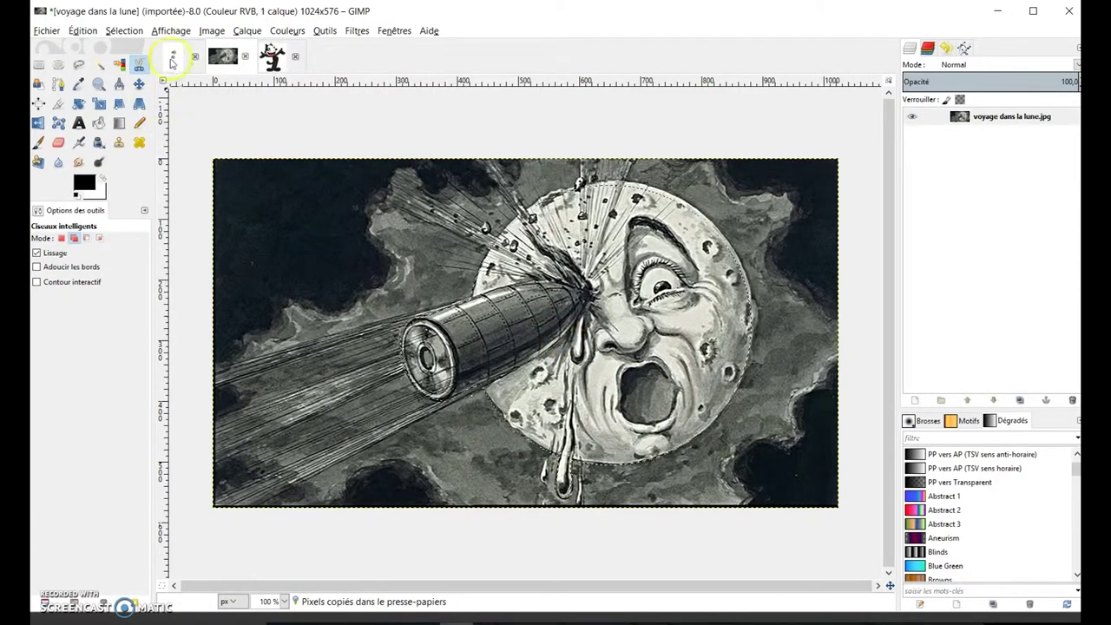
Paste the moon face onto the portrait page, nudge it up-right, and make it a new layer
{"action": "left_click", "coordinate": [173, 57]}
{"action": "key", "text": "ctrl+v"}
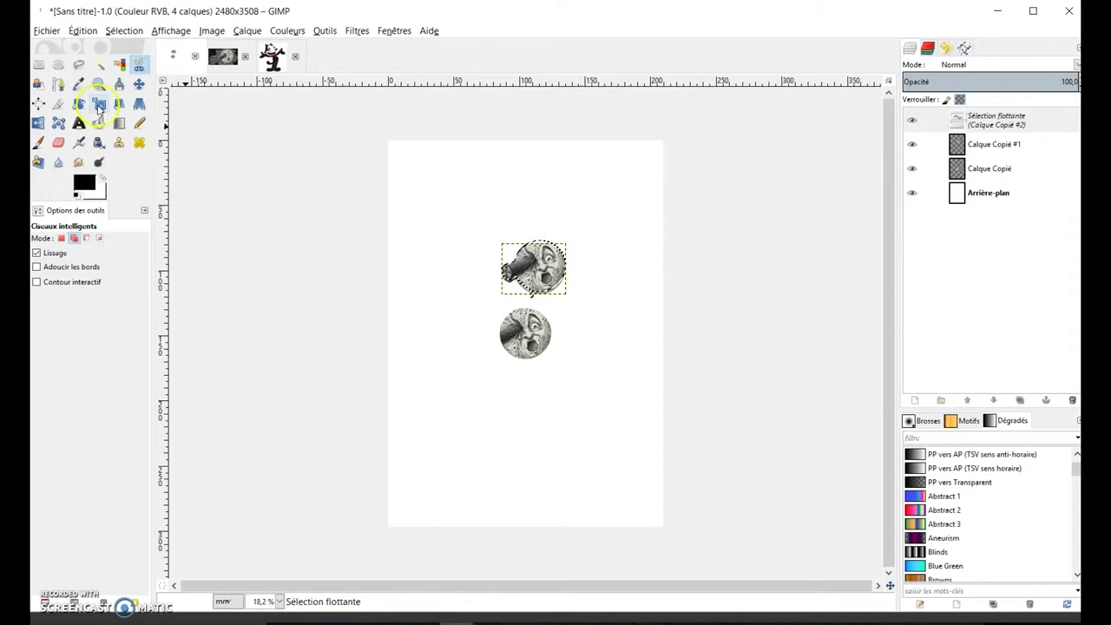
{"action": "left_click", "coordinate": [101, 113]}
{"action": "left_click", "coordinate": [538, 271]}
{"action": "left_click_drag", "start_coordinate": [541, 276], "coordinate": [577, 224]}
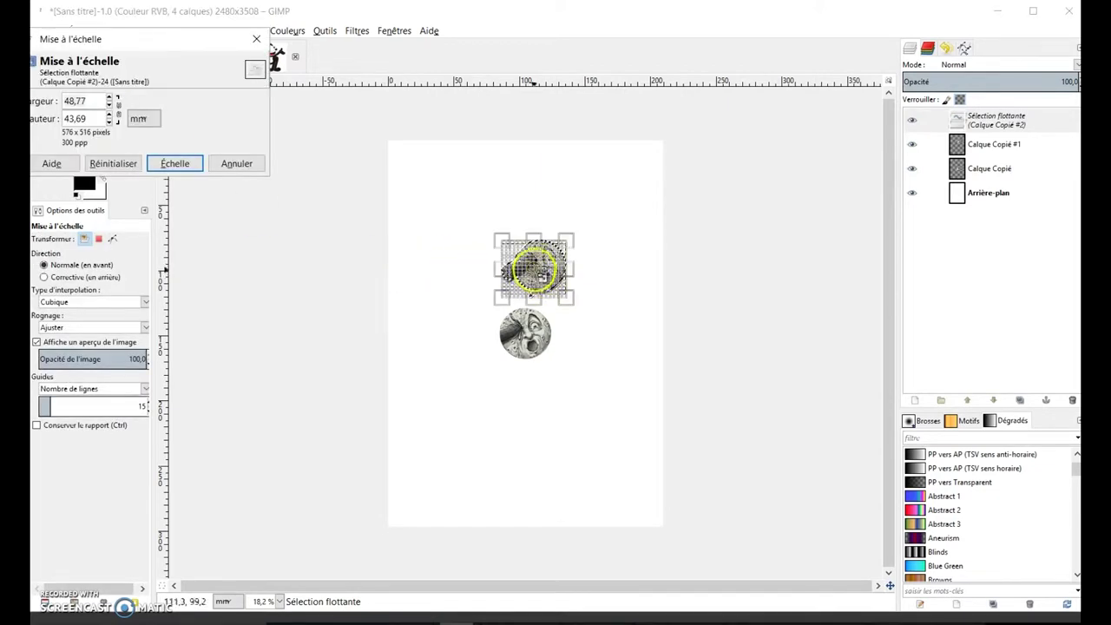
{"action": "left_click", "coordinate": [185, 164]}
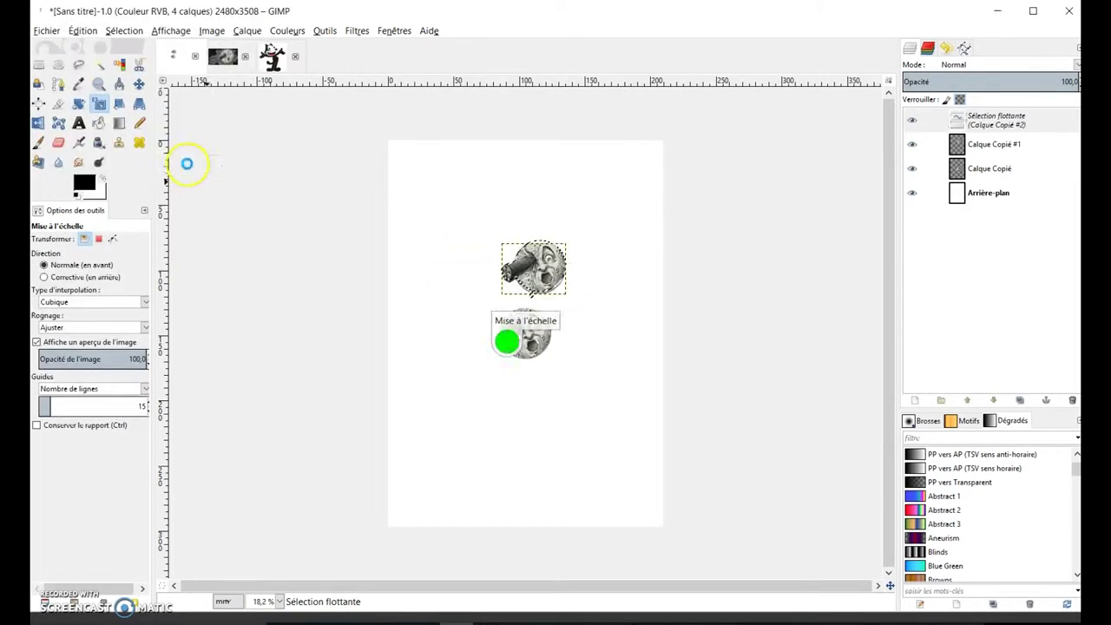
{"action": "right_click", "coordinate": [1031, 122]}
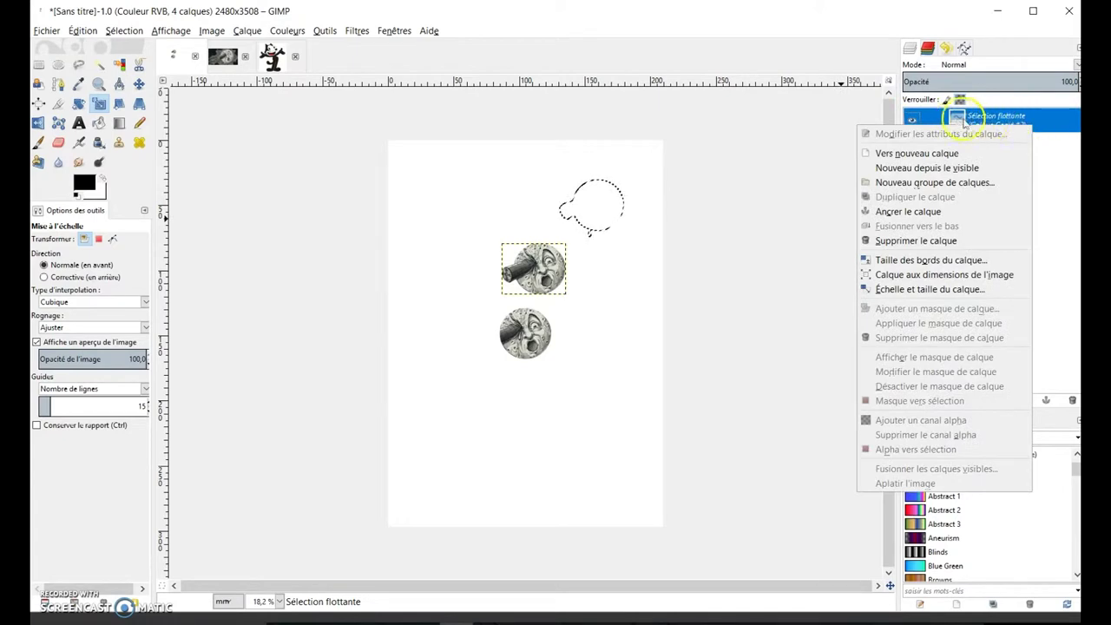
{"action": "left_click", "coordinate": [911, 152]}
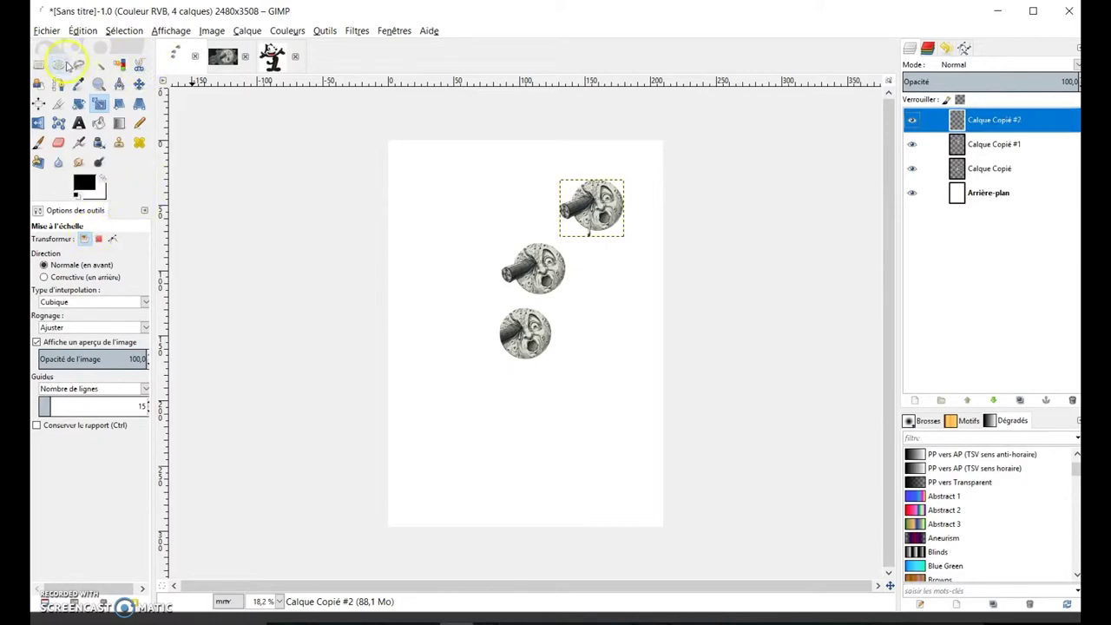
Move the newest moon copy to the upper left of the page
{"action": "left_click", "coordinate": [60, 65]}
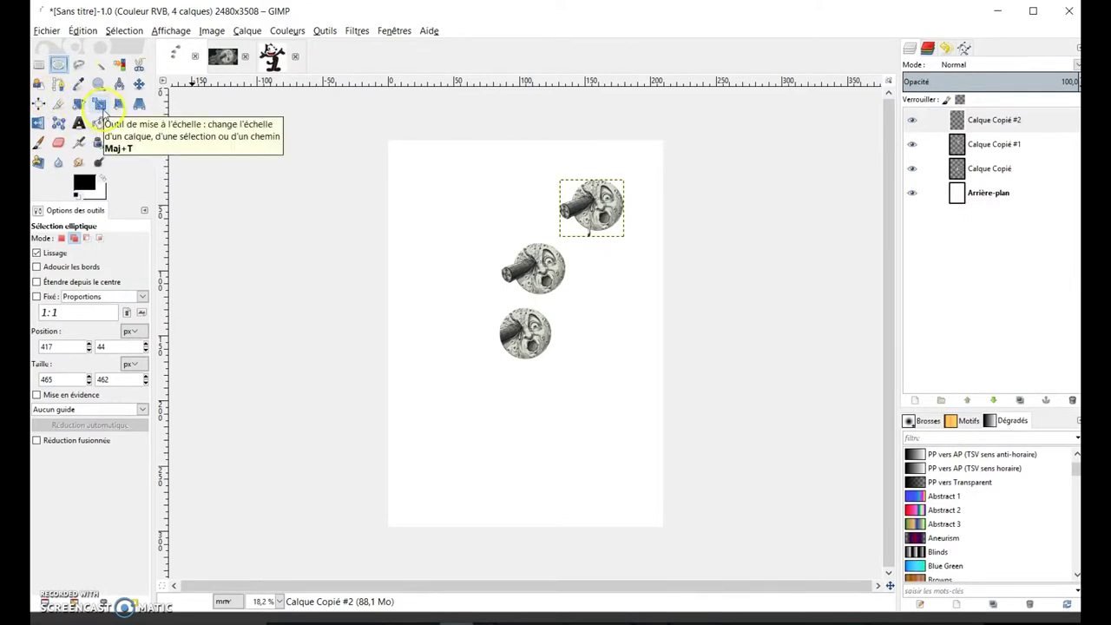
{"action": "left_click", "coordinate": [100, 107]}
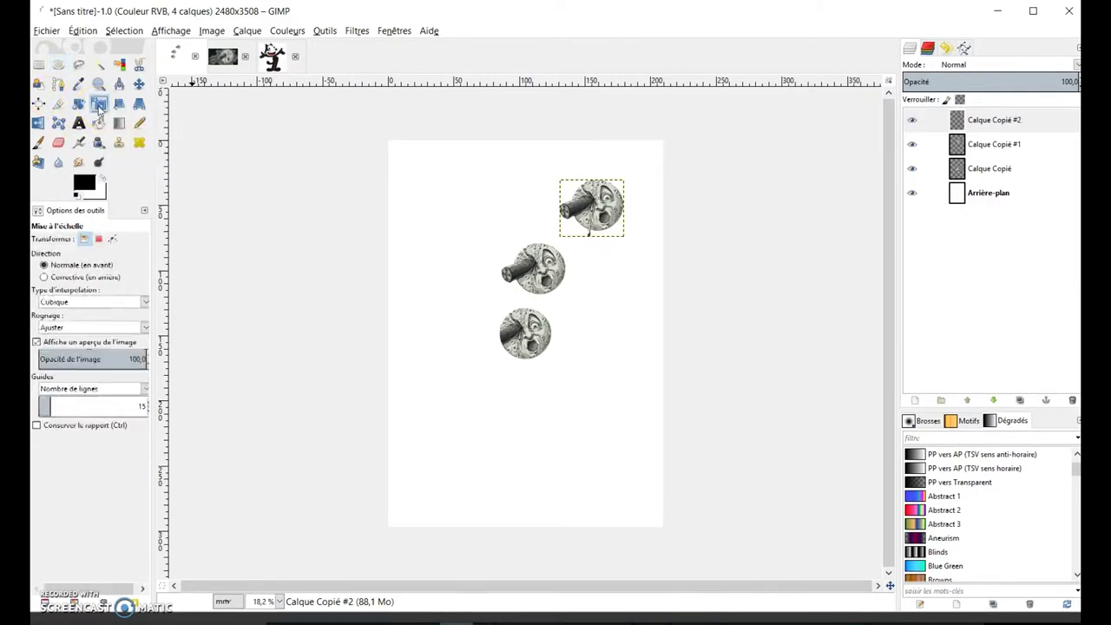
{"action": "left_click", "coordinate": [594, 212]}
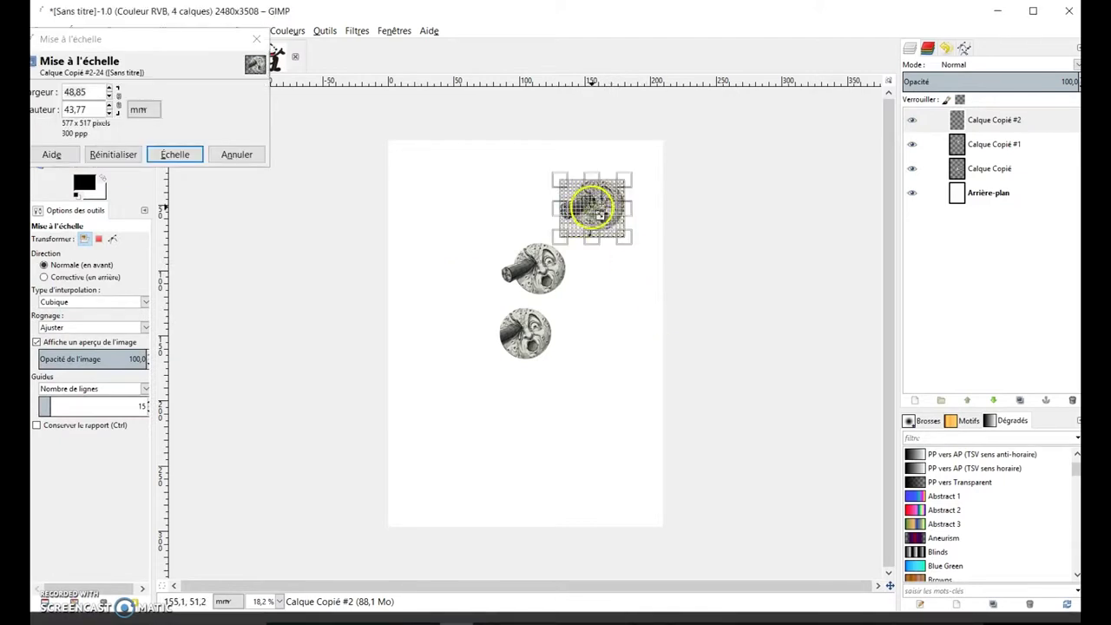
{"action": "left_click_drag", "start_coordinate": [594, 212], "coordinate": [466, 212]}
{"action": "left_click", "coordinate": [173, 154]}
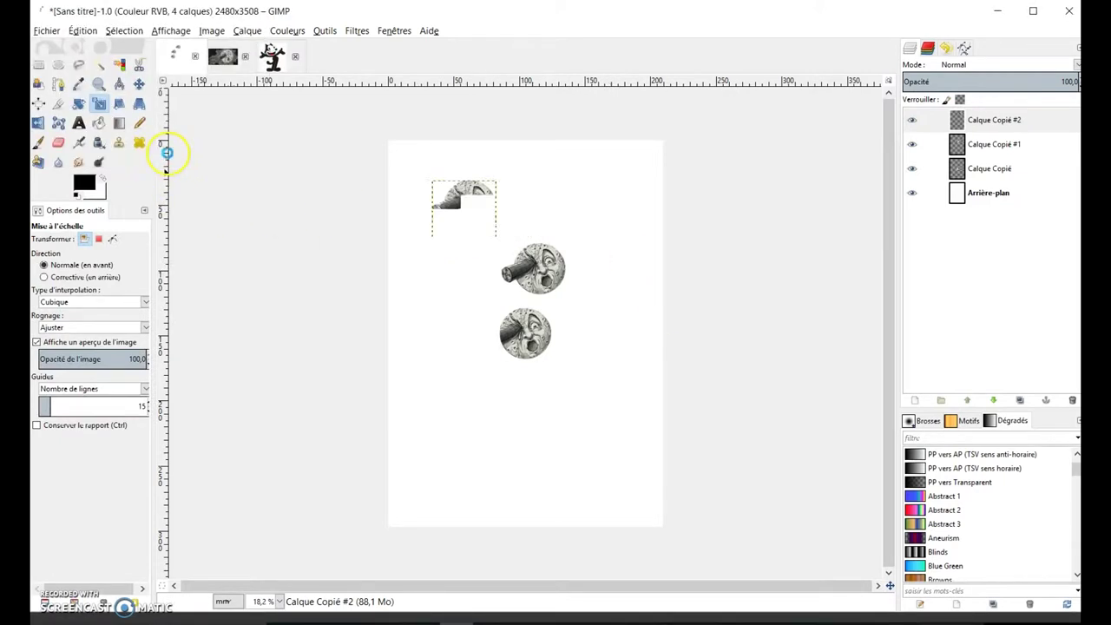
{"action": "left_click", "coordinate": [423, 203]}
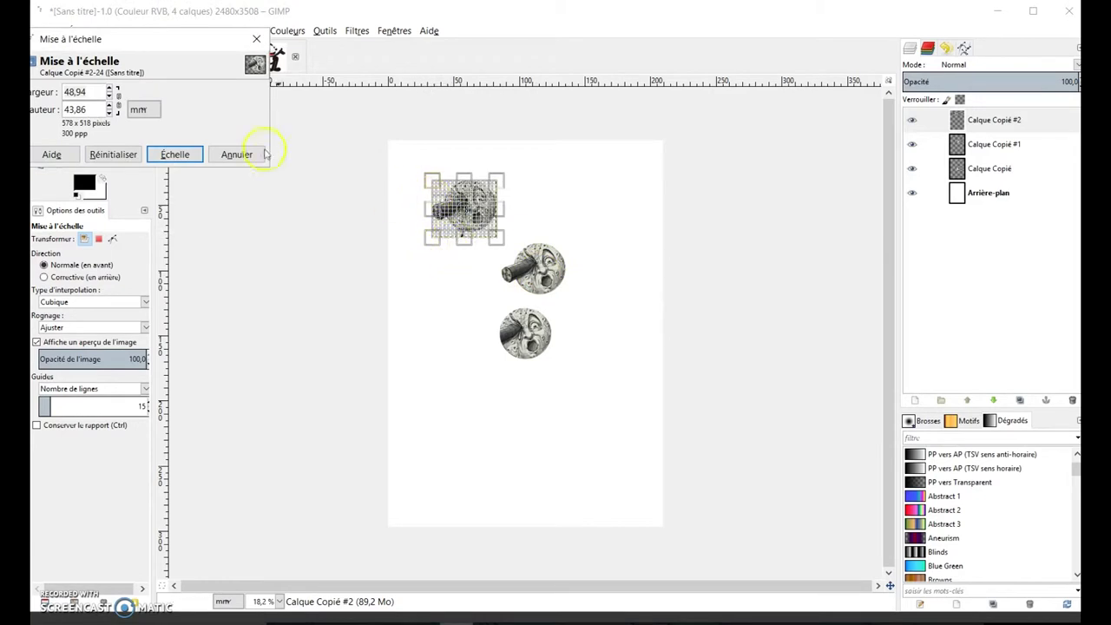
{"action": "left_click", "coordinate": [174, 154]}
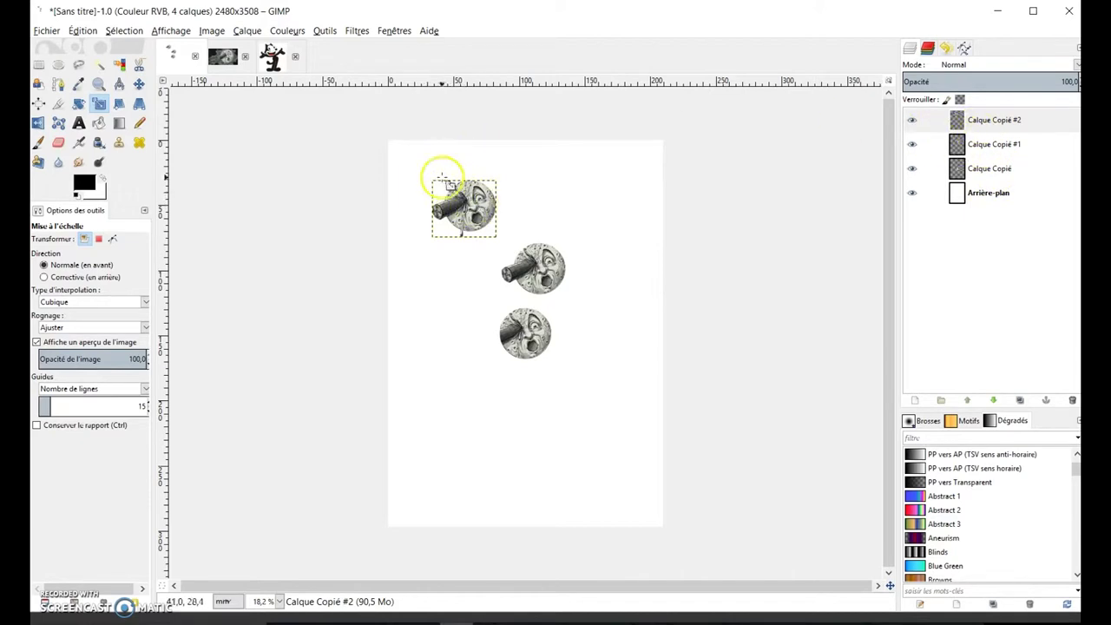
Select the bottom moon's layer and move that moon to the right of the middle one
{"action": "left_click", "coordinate": [993, 146]}
{"action": "left_click", "coordinate": [988, 169]}
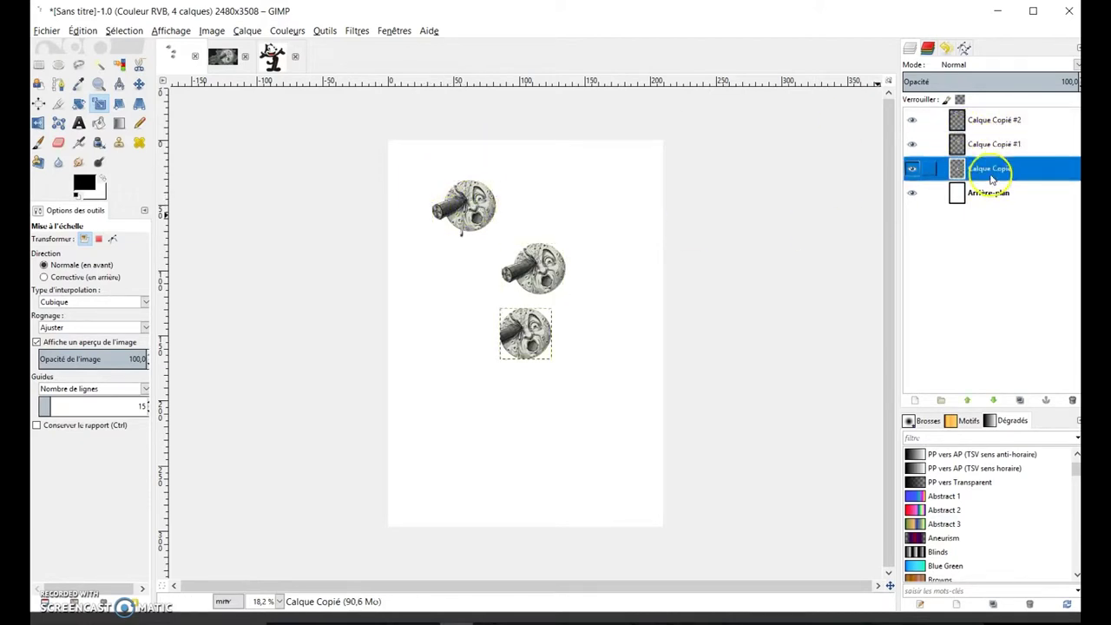
{"action": "left_click", "coordinate": [986, 153]}
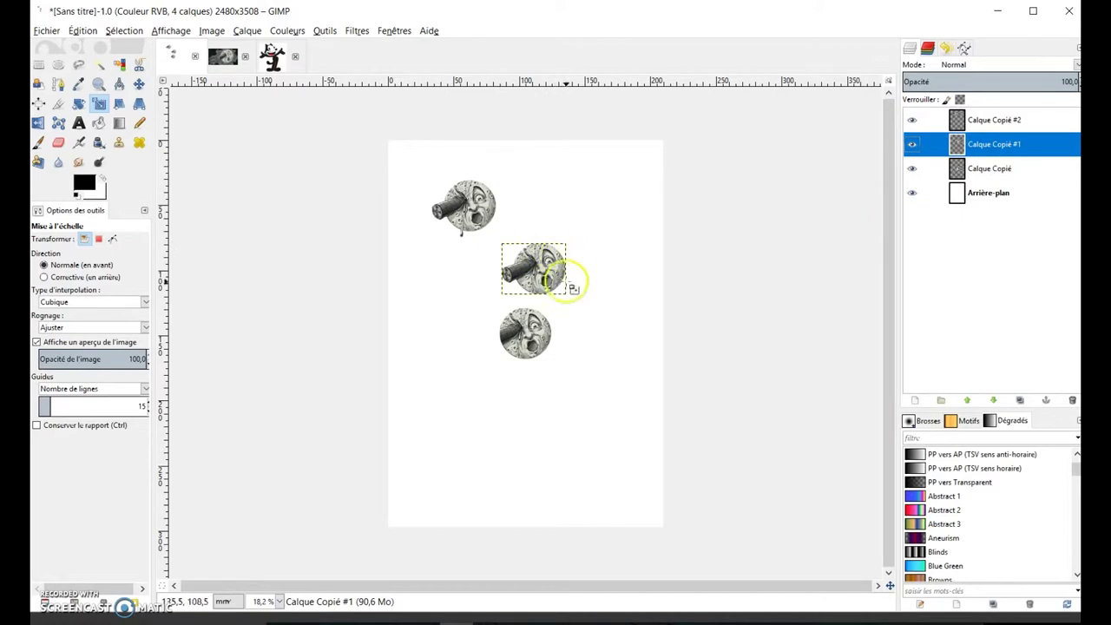
{"action": "left_click", "coordinate": [1003, 170]}
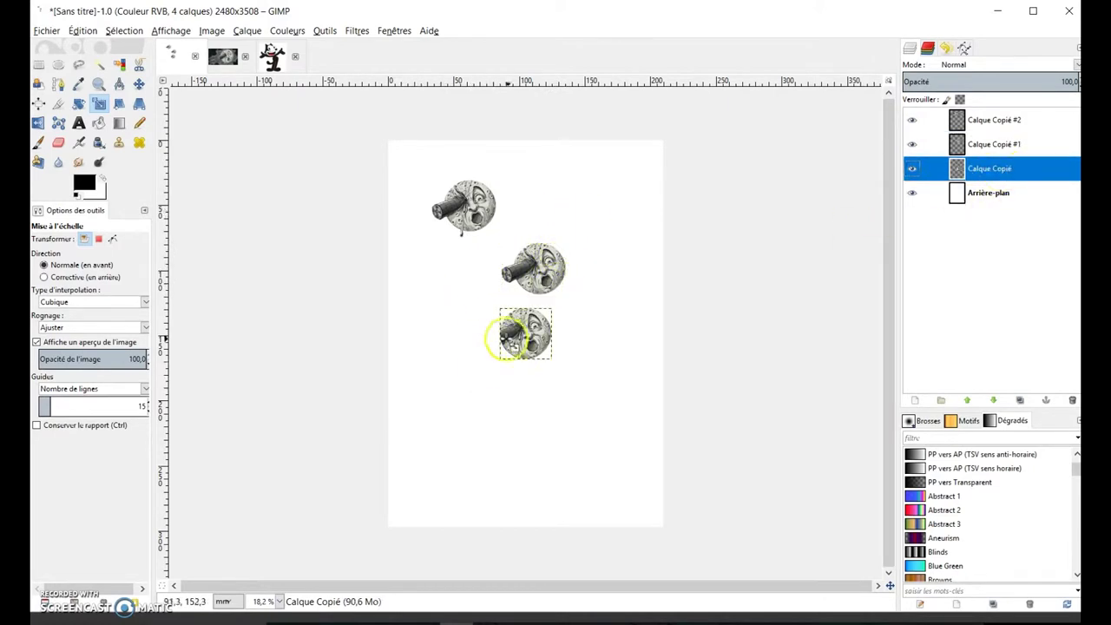
{"action": "left_click", "coordinate": [521, 335]}
{"action": "left_click_drag", "start_coordinate": [524, 333], "coordinate": [611, 252]}
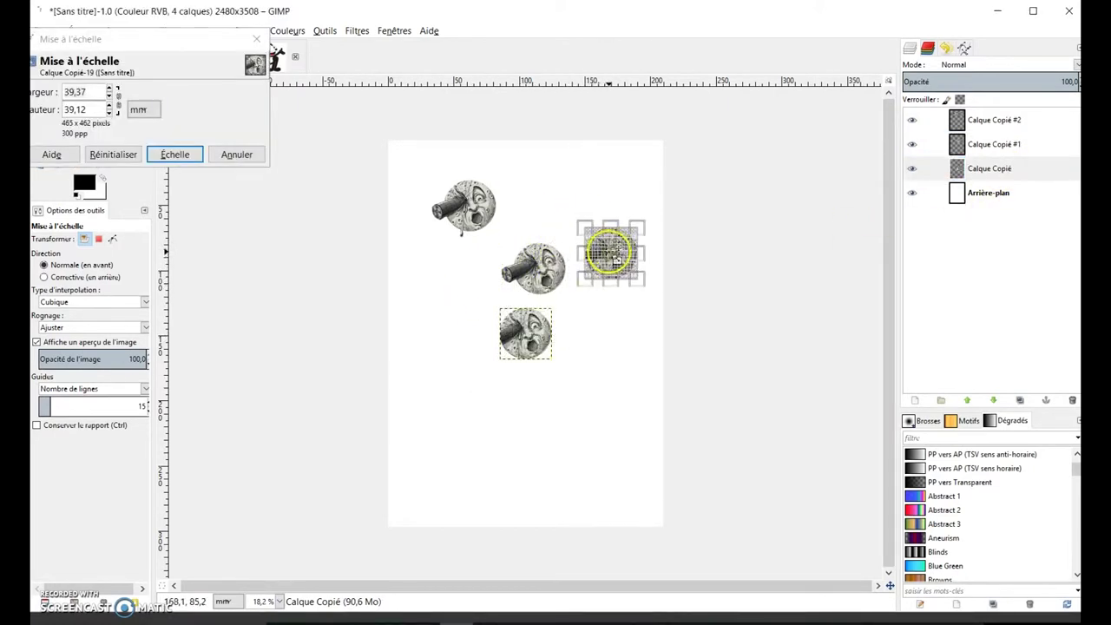
{"action": "left_click", "coordinate": [173, 154]}
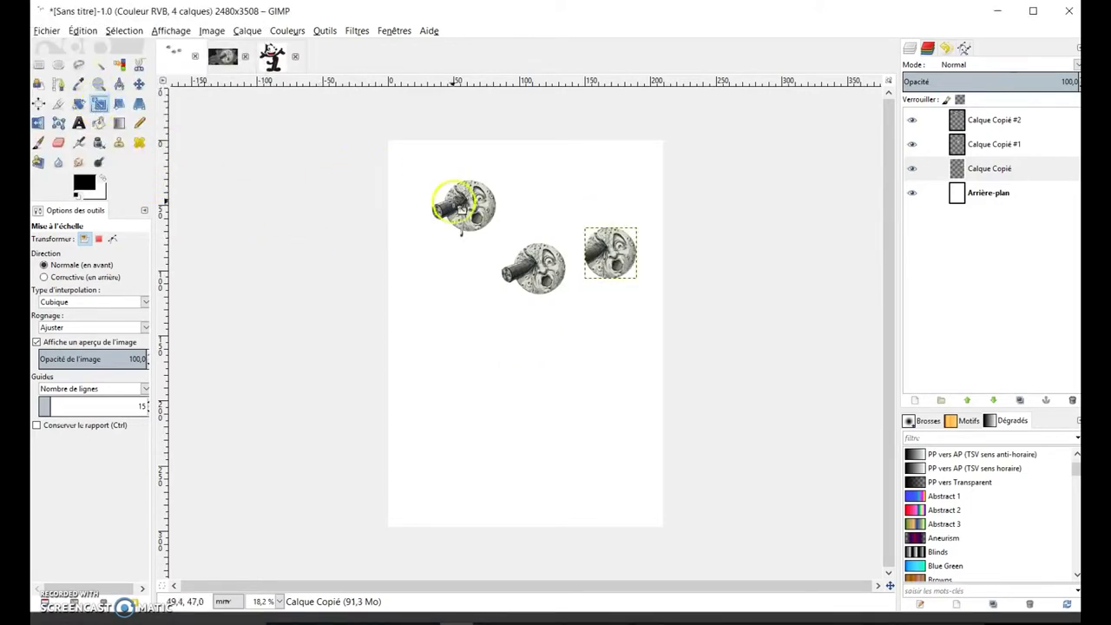
Enlarge that moon into a tall oval stretching down the page
{"action": "left_click", "coordinate": [610, 255]}
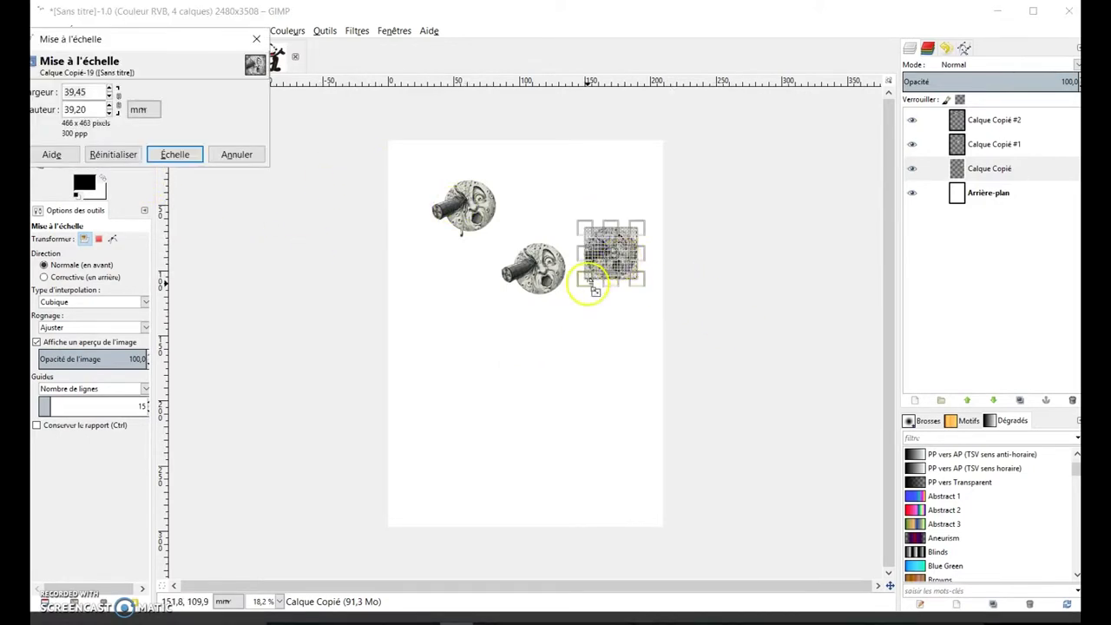
{"action": "left_click_drag", "start_coordinate": [597, 287], "coordinate": [483, 389]}
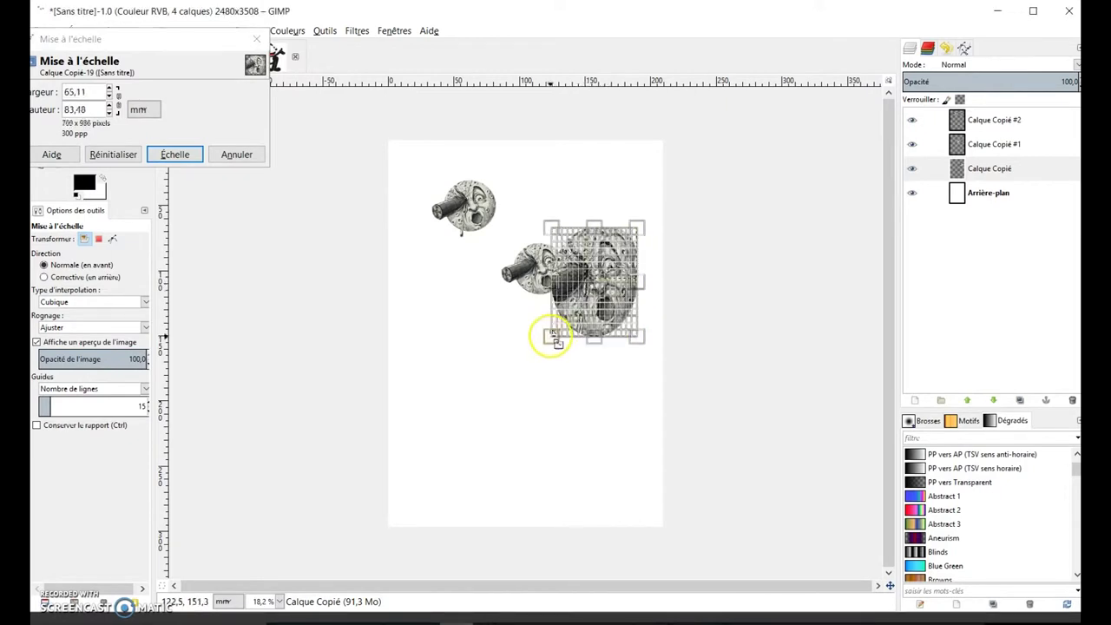
{"action": "left_click_drag", "start_coordinate": [483, 389], "coordinate": [479, 510]}
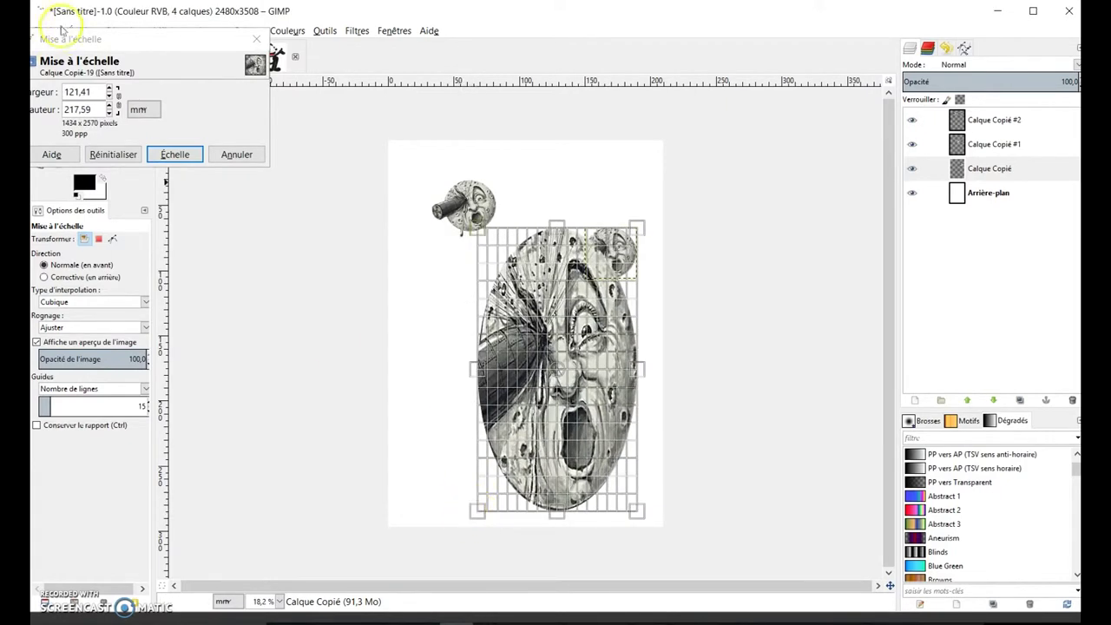
{"action": "left_click", "coordinate": [175, 155]}
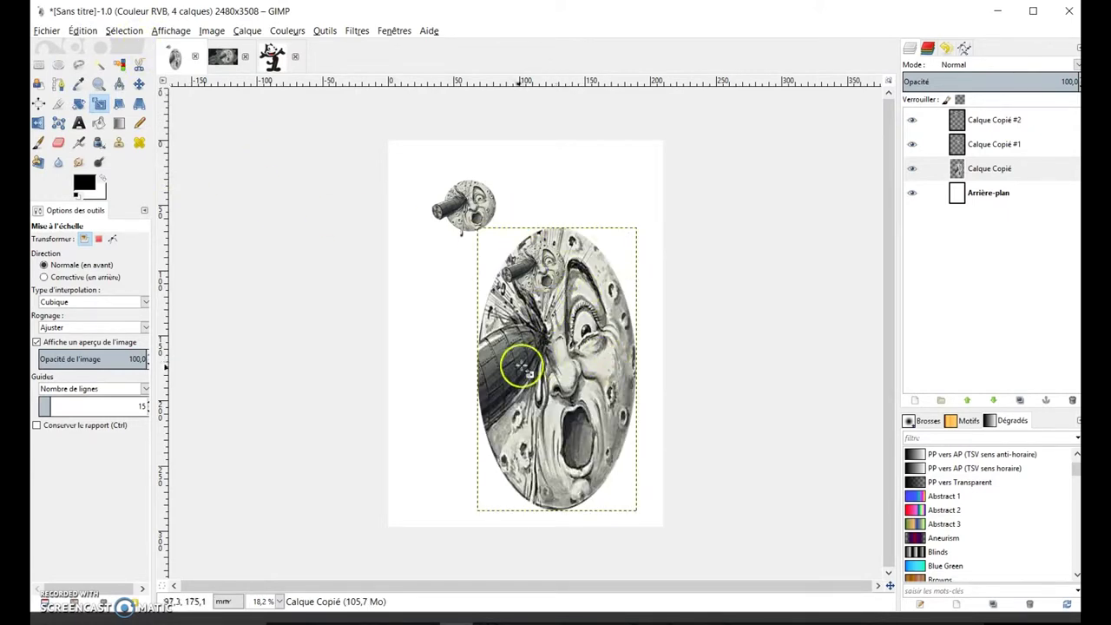
Undo the oversized stretch, rescale the moon copy, and move Calque Copié #1 below Calque Copié
{"action": "left_click", "coordinate": [76, 32]}
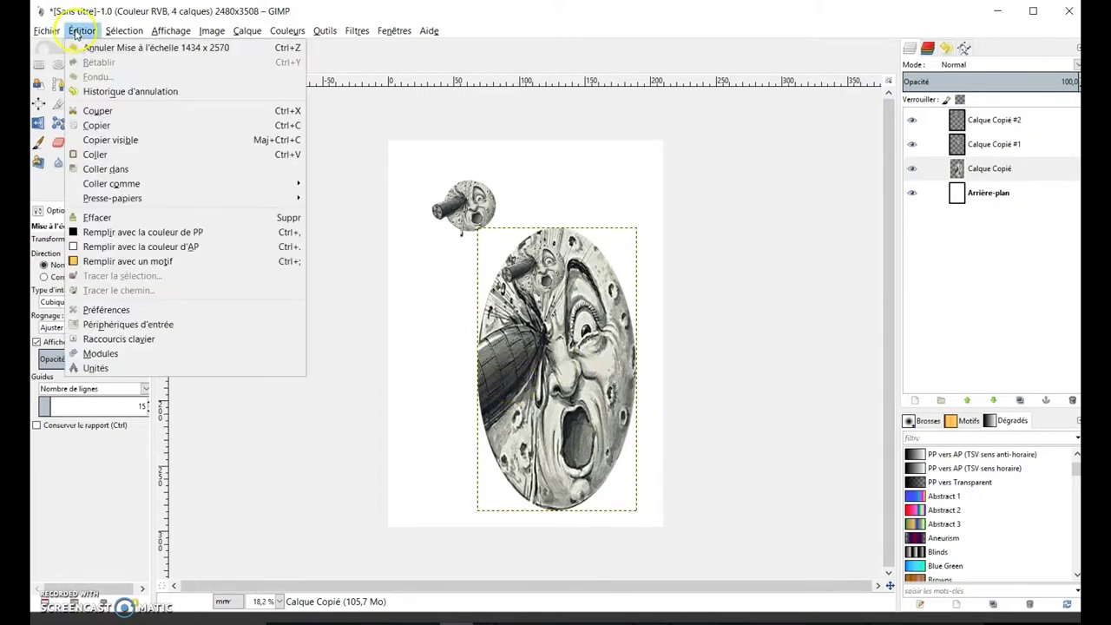
{"action": "left_click", "coordinate": [84, 50]}
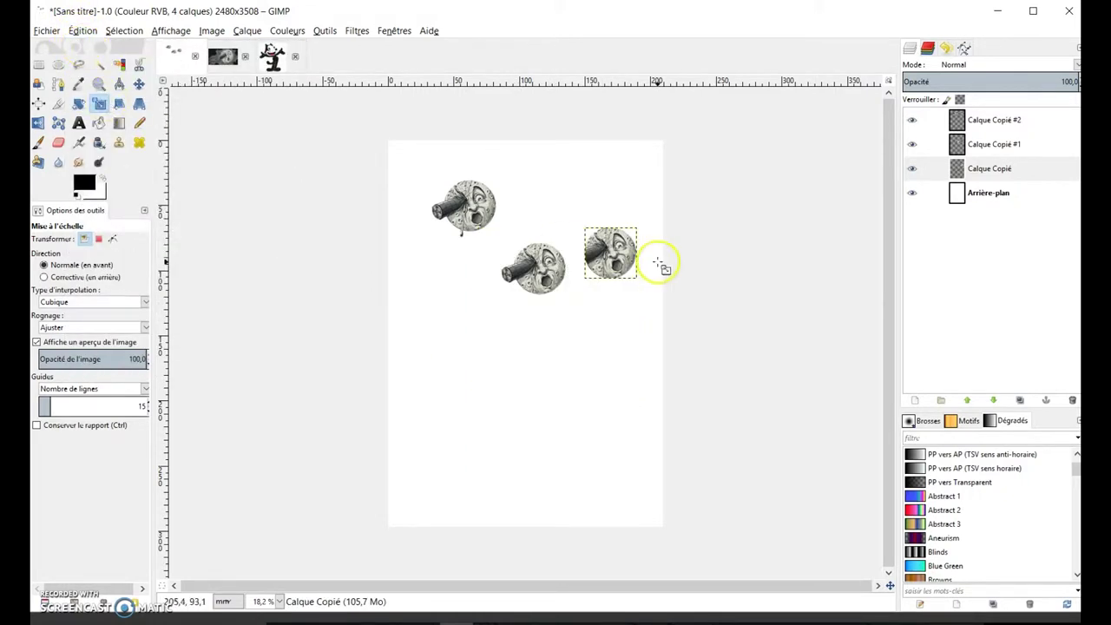
{"action": "left_click", "coordinate": [618, 253]}
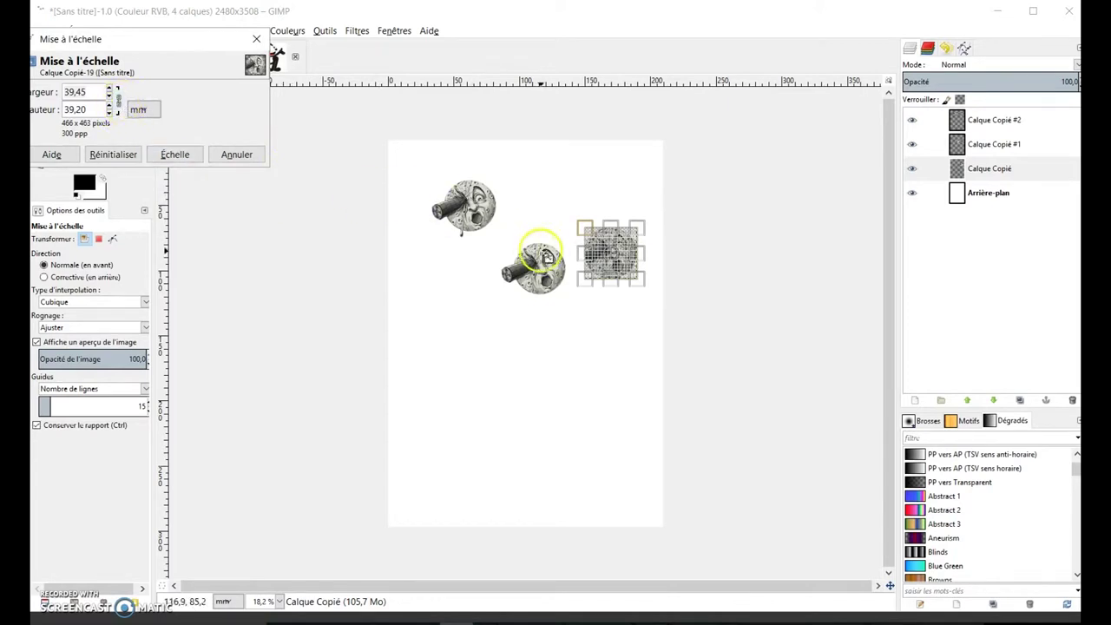
{"action": "mouse_move", "coordinate": [586, 280]}
{"action": "left_mouse_down"}
{"action": "mouse_move", "coordinate": [508, 445]}
{"action": "mouse_move", "coordinate": [521, 434]}
{"action": "left_mouse_up"}
{"action": "left_click", "coordinate": [176, 155]}
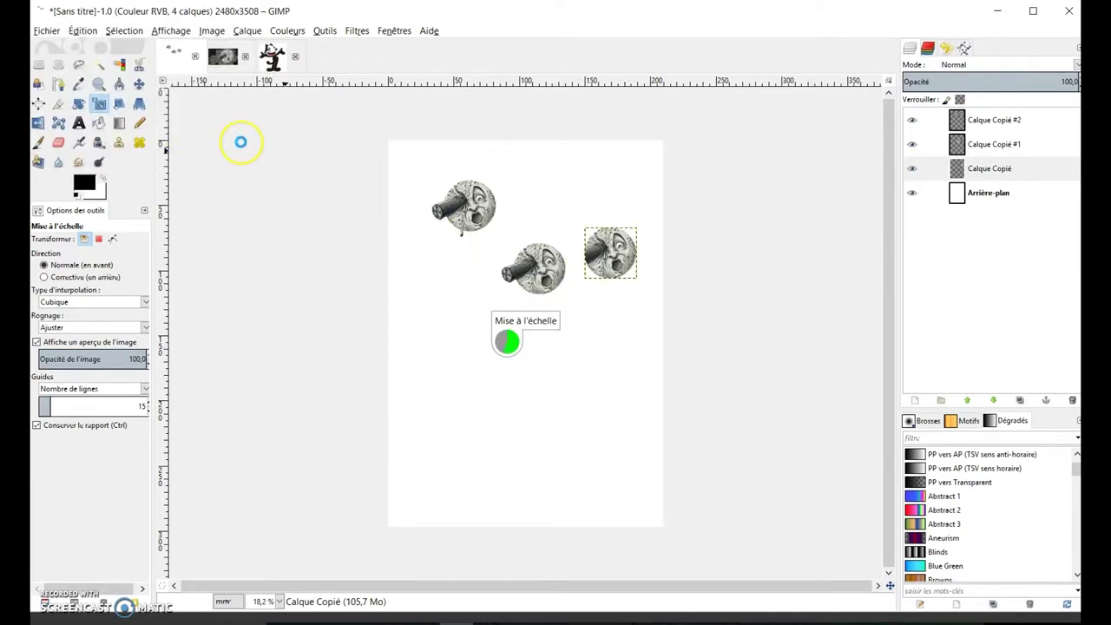
{"action": "left_click_drag", "start_coordinate": [950, 168], "coordinate": [974, 156]}
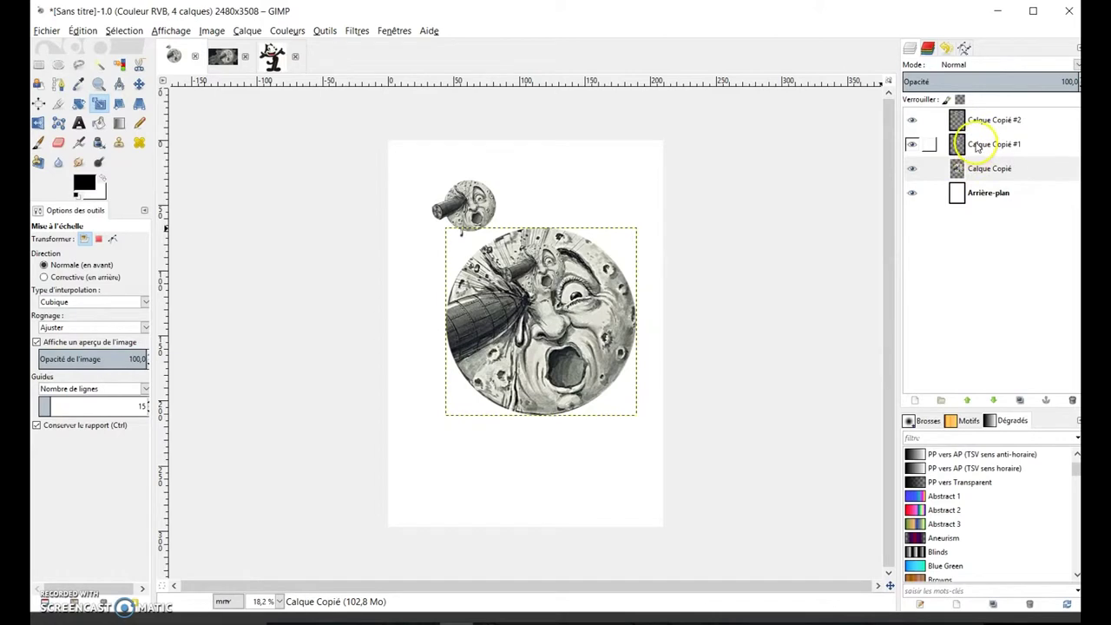
{"action": "mouse_move", "coordinate": [976, 144]}
{"action": "left_mouse_down"}
{"action": "mouse_move", "coordinate": [976, 183]}
{"action": "mouse_move", "coordinate": [988, 137]}
{"action": "mouse_move", "coordinate": [977, 171]}
{"action": "left_mouse_up"}
Toggle each moon layer's visibility to check the small moons, then show the large moon again
{"action": "left_click", "coordinate": [913, 169]}
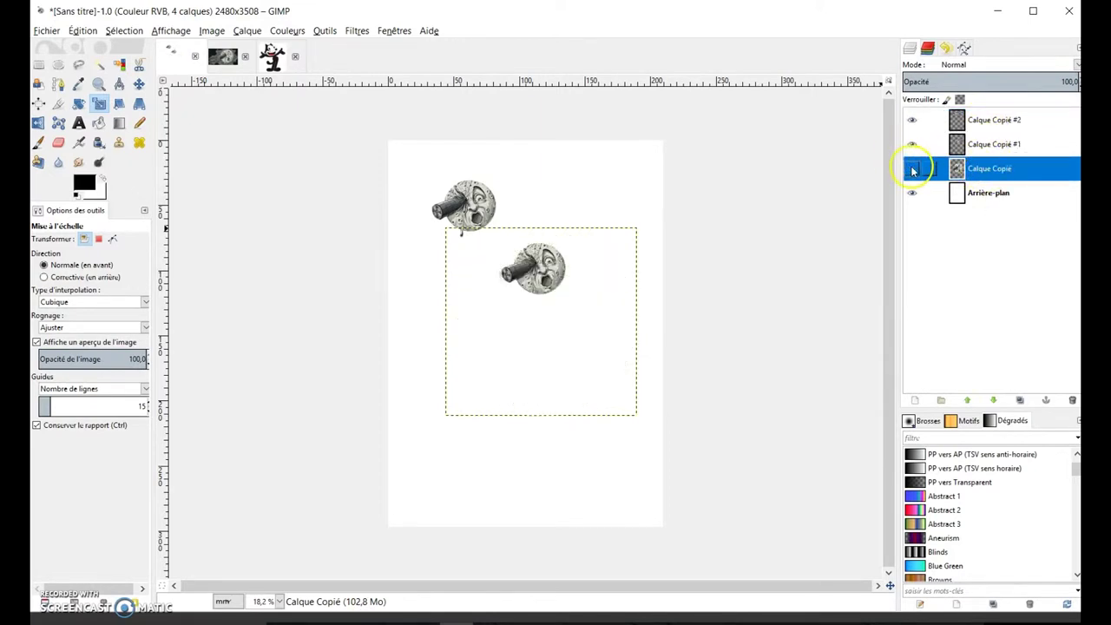
{"action": "left_click", "coordinate": [911, 144]}
{"action": "left_click", "coordinate": [912, 120]}
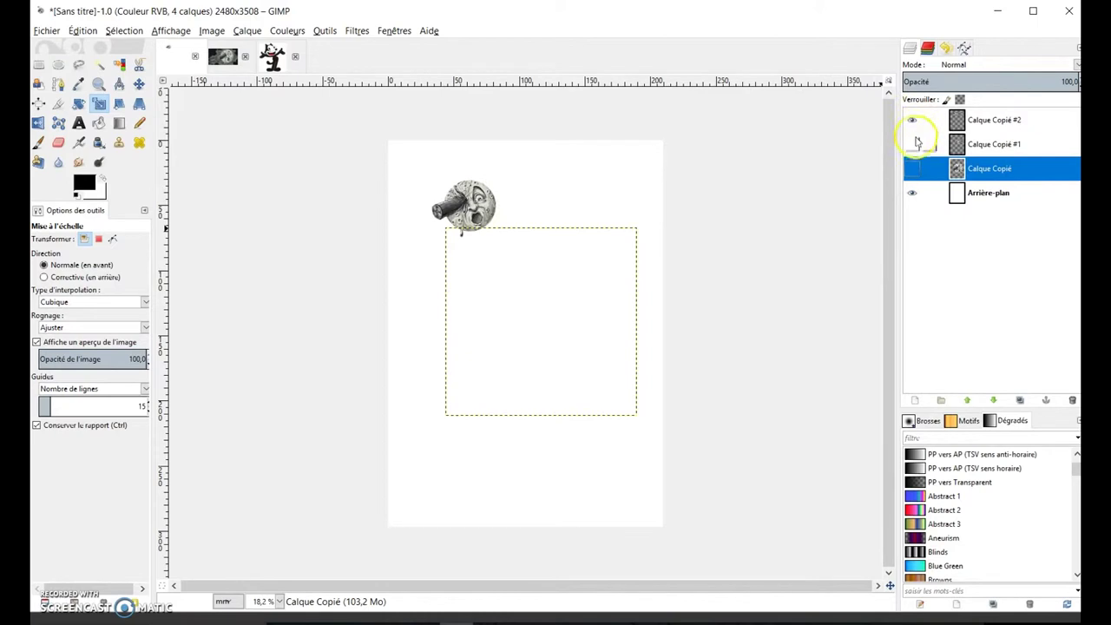
{"action": "left_click", "coordinate": [912, 144]}
{"action": "left_click", "coordinate": [914, 168]}
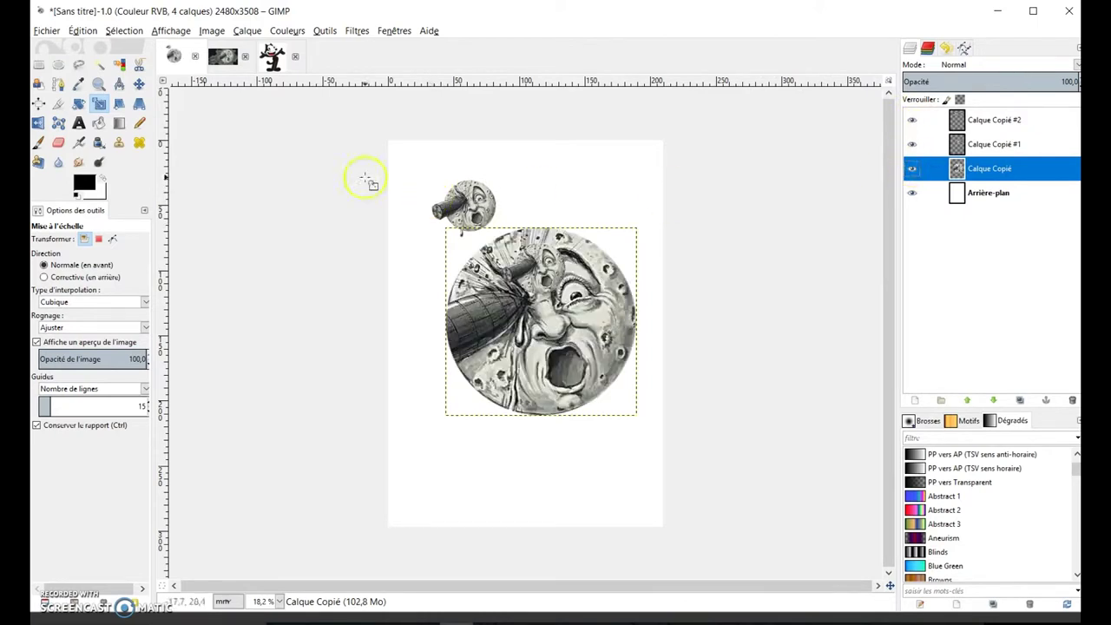
Rotate the large moon to a new angle
{"action": "left_click", "coordinate": [79, 104]}
{"action": "left_click_drag", "start_coordinate": [564, 374], "coordinate": [469, 330]}
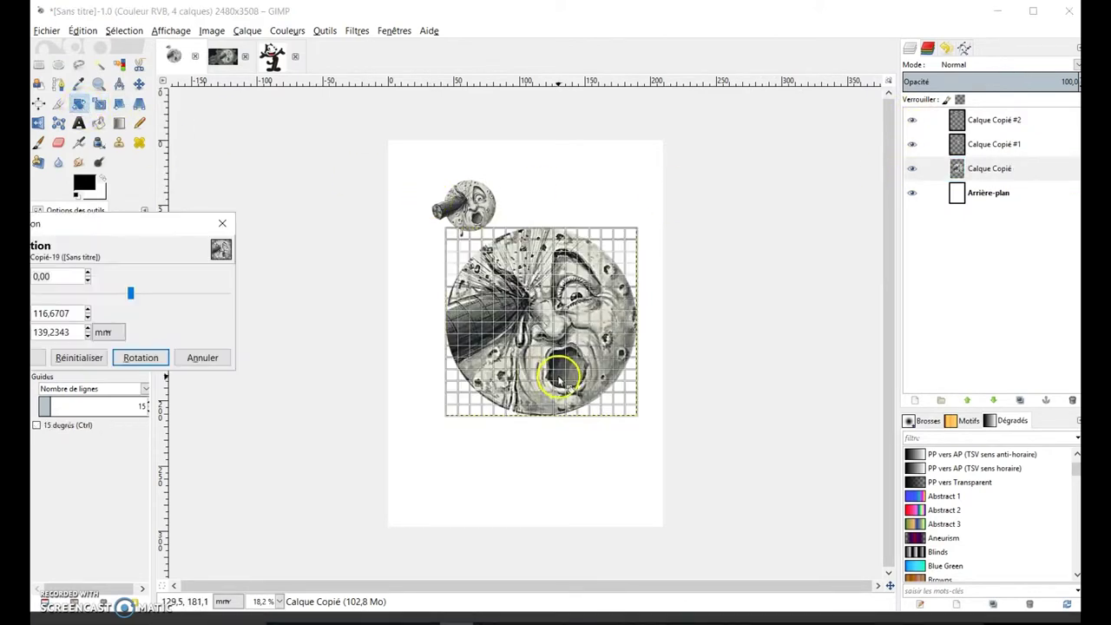
{"action": "left_click", "coordinate": [137, 357]}
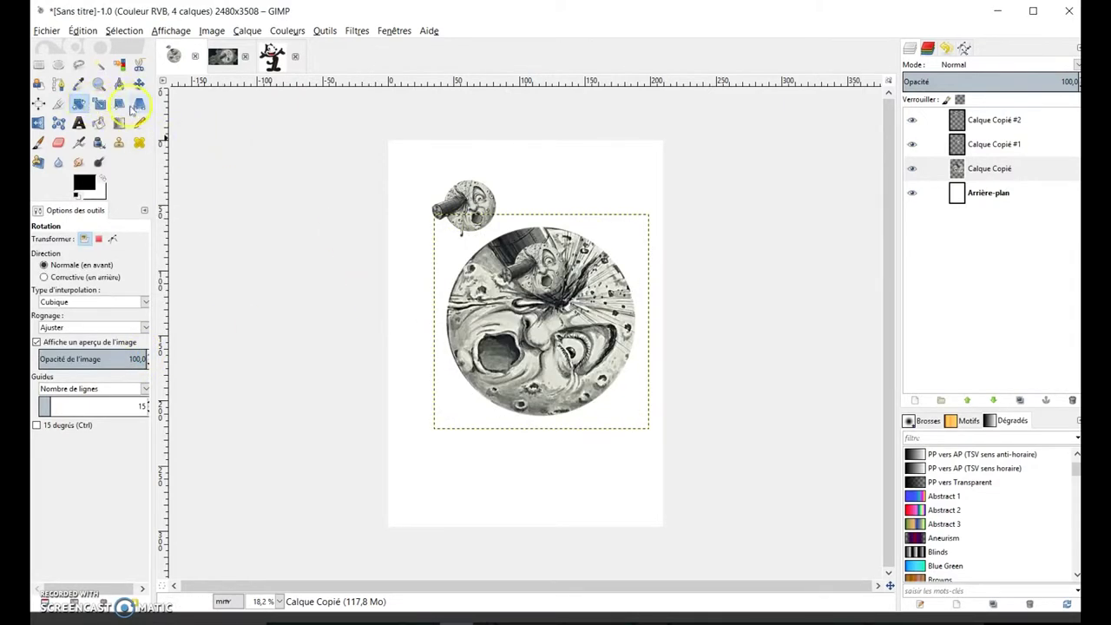
{"action": "left_click", "coordinate": [38, 124]}
Mirror the large moon horizontally with the Flip tool
{"action": "left_click", "coordinate": [463, 311]}
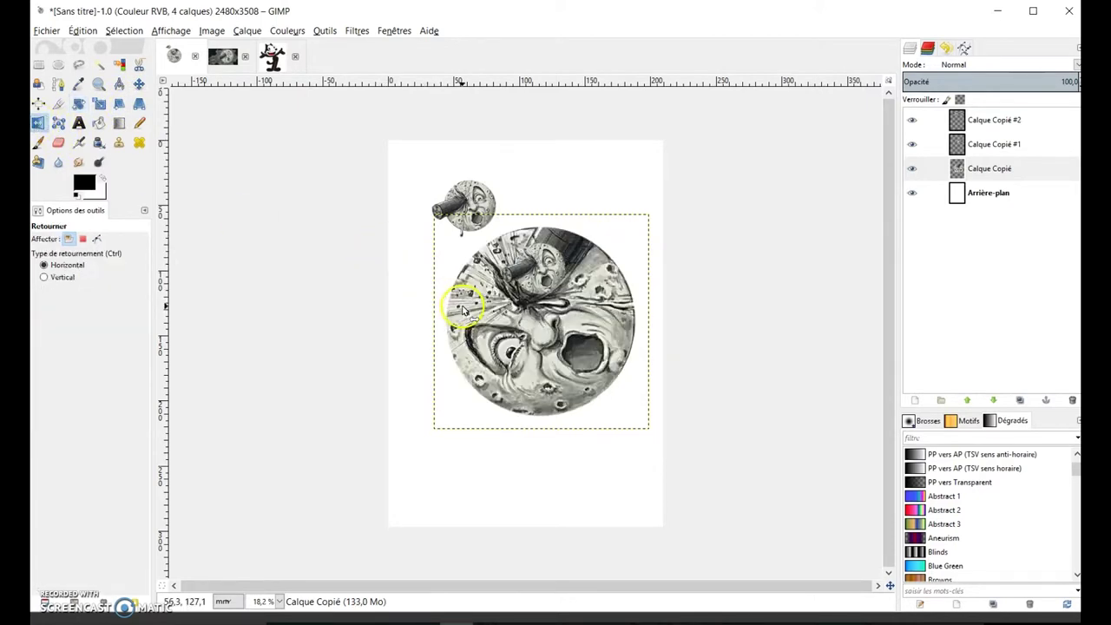
{"action": "left_click", "coordinate": [463, 306]}
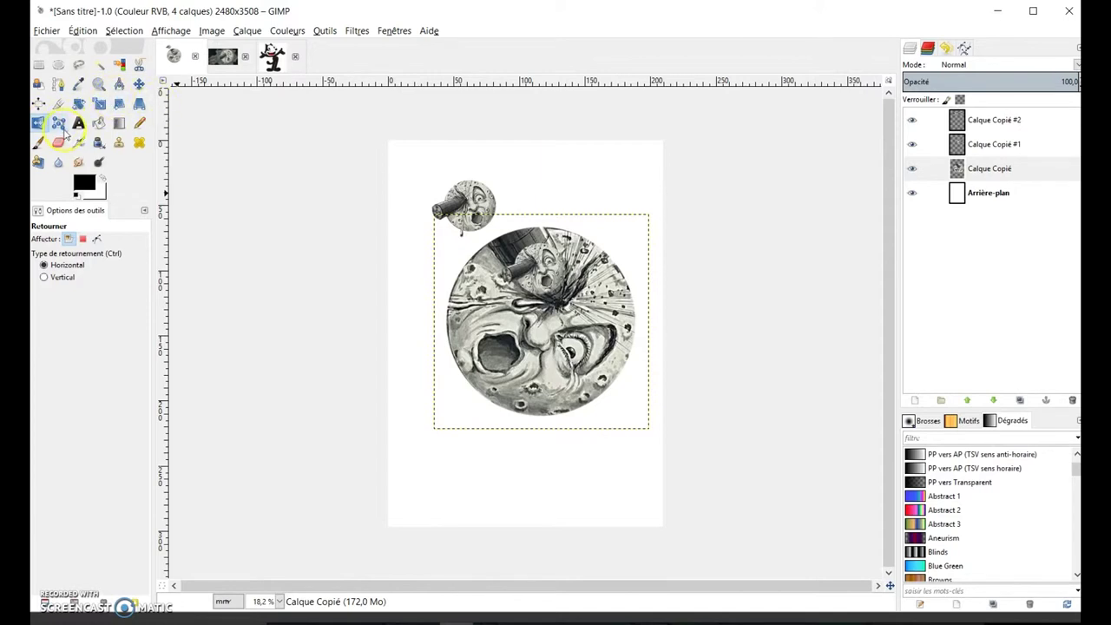
{"action": "left_click", "coordinate": [120, 126]}
Scale the large moon and move it down to the page's lower half
{"action": "left_click", "coordinate": [99, 104]}
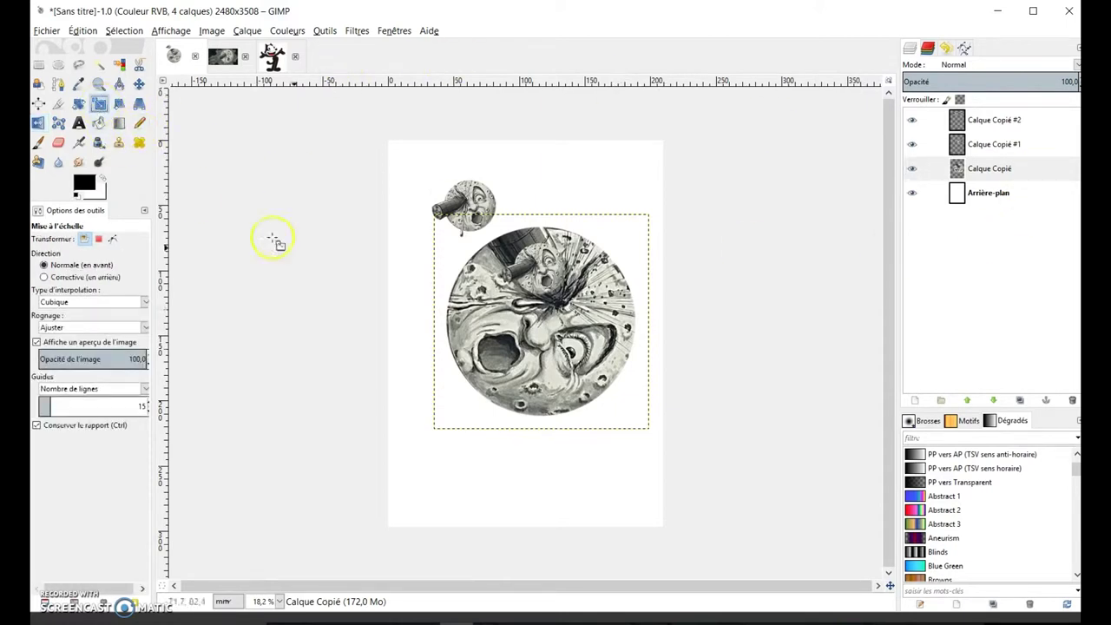
{"action": "left_click", "coordinate": [510, 325]}
{"action": "mouse_move", "coordinate": [538, 323]}
{"action": "left_mouse_down"}
{"action": "mouse_move", "coordinate": [524, 406]}
{"action": "mouse_move", "coordinate": [511, 420]}
{"action": "left_mouse_up"}
{"action": "left_click", "coordinate": [174, 153]}
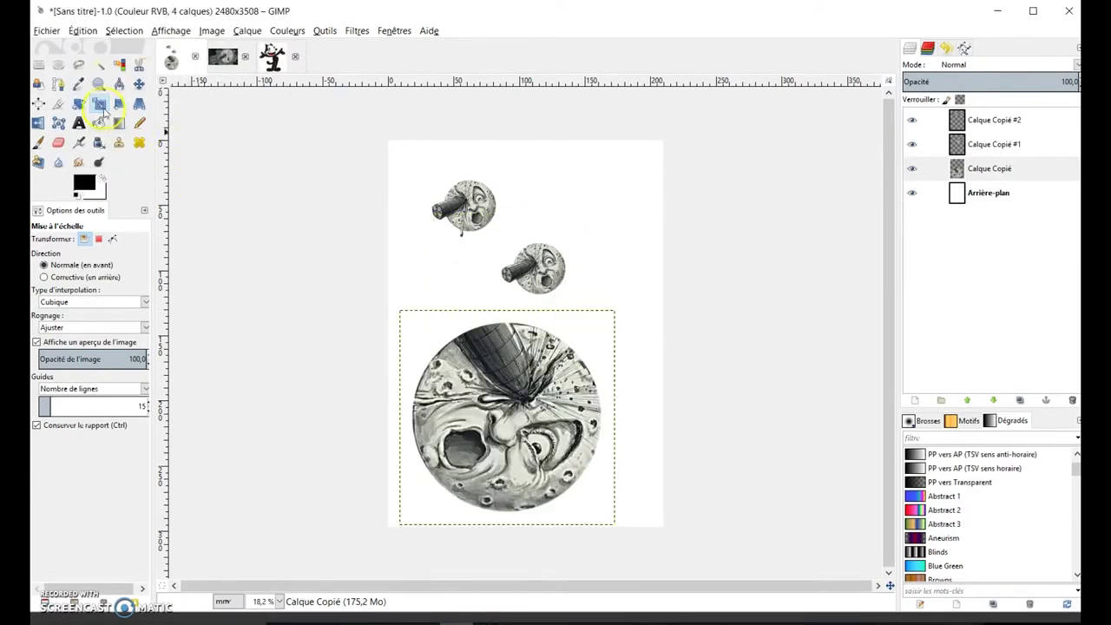
{"action": "left_click", "coordinate": [138, 125]}
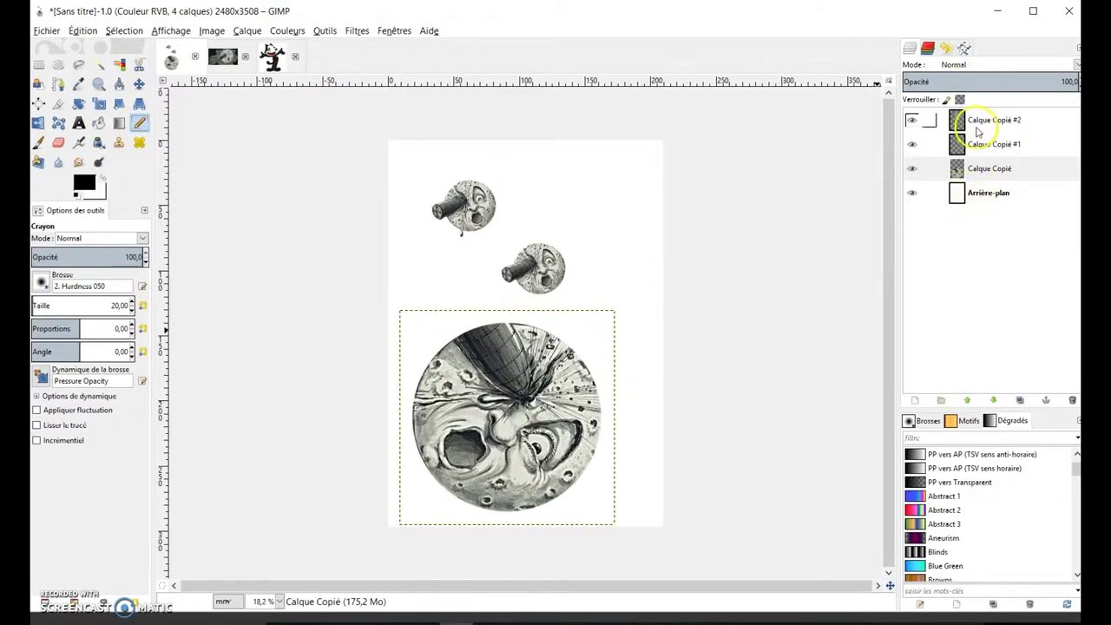
Add a new transparent layer and draw black pencil curves looping around the moons
{"action": "right_click", "coordinate": [972, 198]}
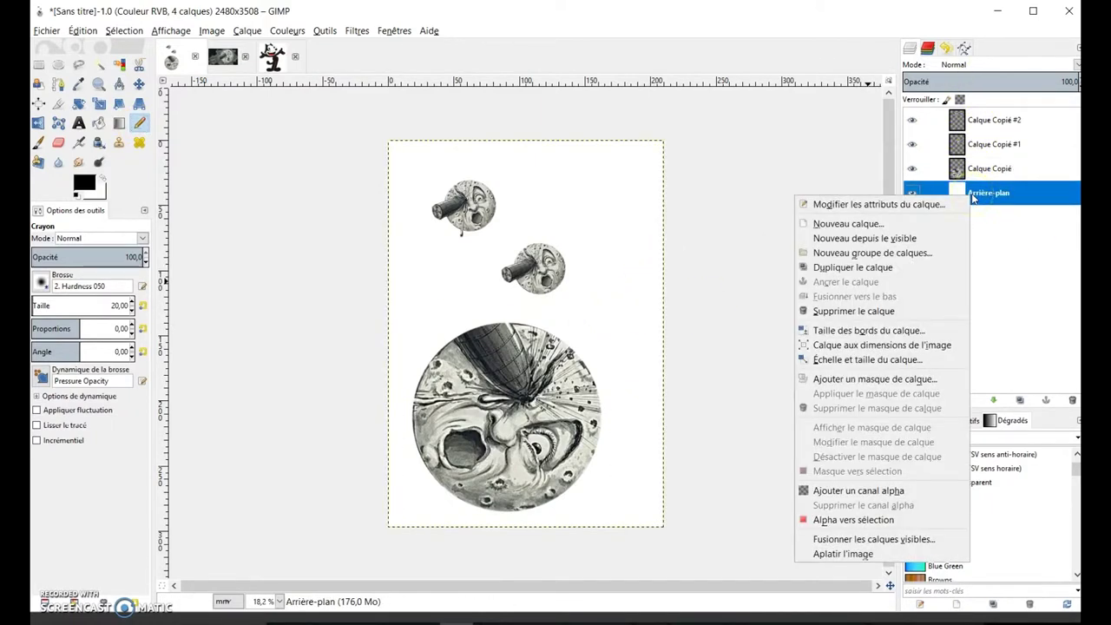
{"action": "left_click", "coordinate": [882, 225]}
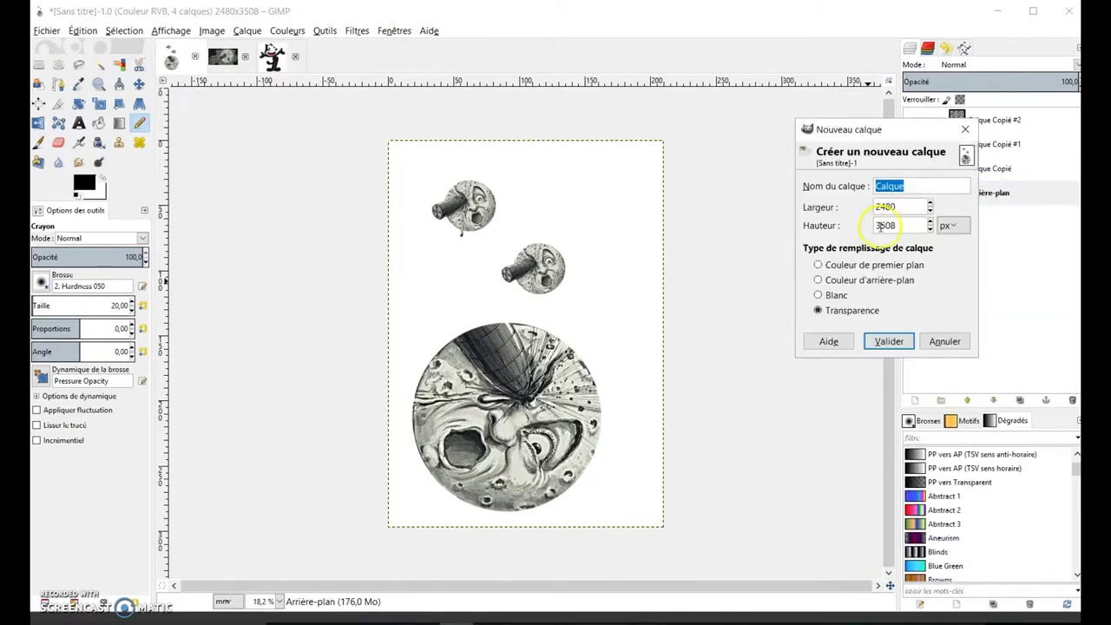
{"action": "left_click", "coordinate": [888, 341]}
{"action": "mouse_move", "coordinate": [580, 199]}
{"action": "left_mouse_down"}
{"action": "mouse_move", "coordinate": [521, 224]}
{"action": "mouse_move", "coordinate": [587, 247]}
{"action": "mouse_move", "coordinate": [544, 307]}
{"action": "mouse_move", "coordinate": [489, 263]}
{"action": "mouse_move", "coordinate": [511, 204]}
{"action": "mouse_move", "coordinate": [479, 159]}
{"action": "mouse_move", "coordinate": [428, 187]}
{"action": "mouse_move", "coordinate": [417, 278]}
{"action": "mouse_move", "coordinate": [484, 310]}
{"action": "mouse_move", "coordinate": [550, 318]}
{"action": "mouse_move", "coordinate": [599, 350]}
{"action": "mouse_move", "coordinate": [623, 414]}
{"action": "mouse_move", "coordinate": [608, 477]}
{"action": "mouse_move", "coordinate": [566, 511]}
{"action": "mouse_move", "coordinate": [502, 524]}
{"action": "mouse_move", "coordinate": [442, 509]}
{"action": "mouse_move", "coordinate": [404, 446]}
{"action": "mouse_move", "coordinate": [391, 379]}
{"action": "mouse_move", "coordinate": [439, 315]}
{"action": "mouse_move", "coordinate": [459, 310]}
{"action": "mouse_move", "coordinate": [496, 368]}
{"action": "mouse_move", "coordinate": [533, 373]}
{"action": "mouse_move", "coordinate": [587, 294]}
{"action": "left_mouse_up"}
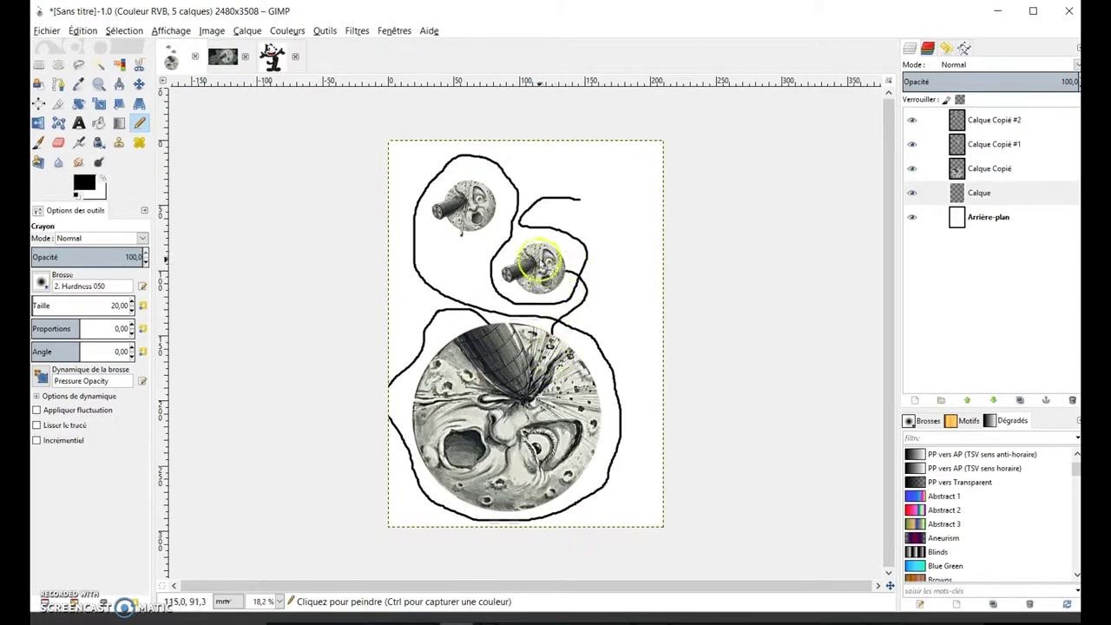
{"action": "left_click_drag", "start_coordinate": [413, 173], "coordinate": [398, 167]}
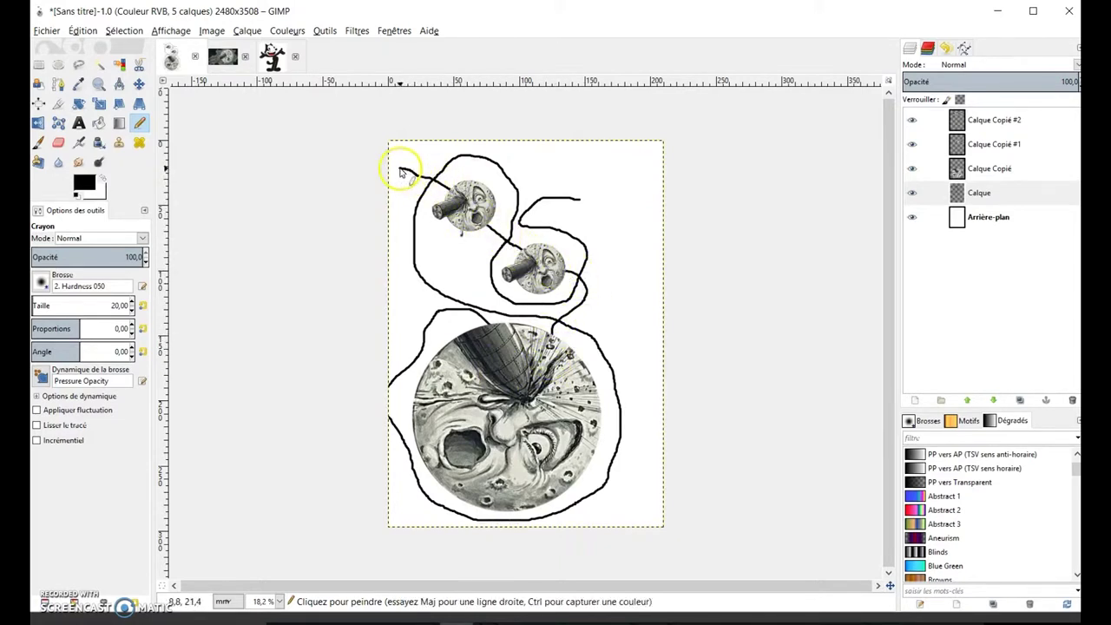
Toggle visibility of the pencil-curve and background layers to check the curves
{"action": "left_click", "coordinate": [912, 197]}
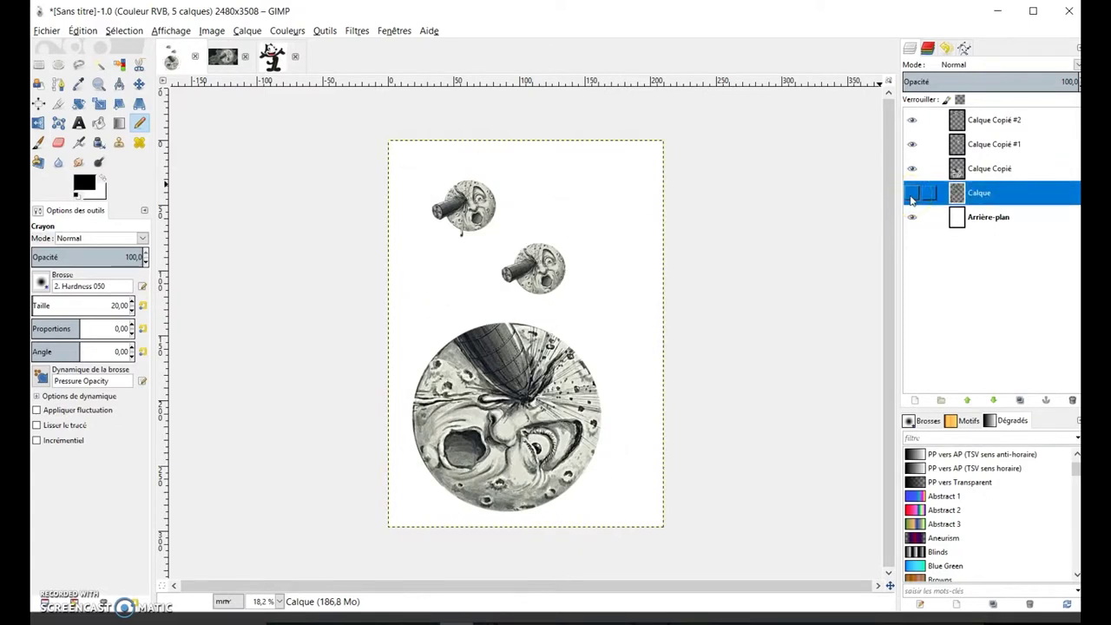
{"action": "left_click", "coordinate": [911, 197]}
{"action": "double_click", "coordinate": [912, 195]}
{"action": "left_click", "coordinate": [917, 218]}
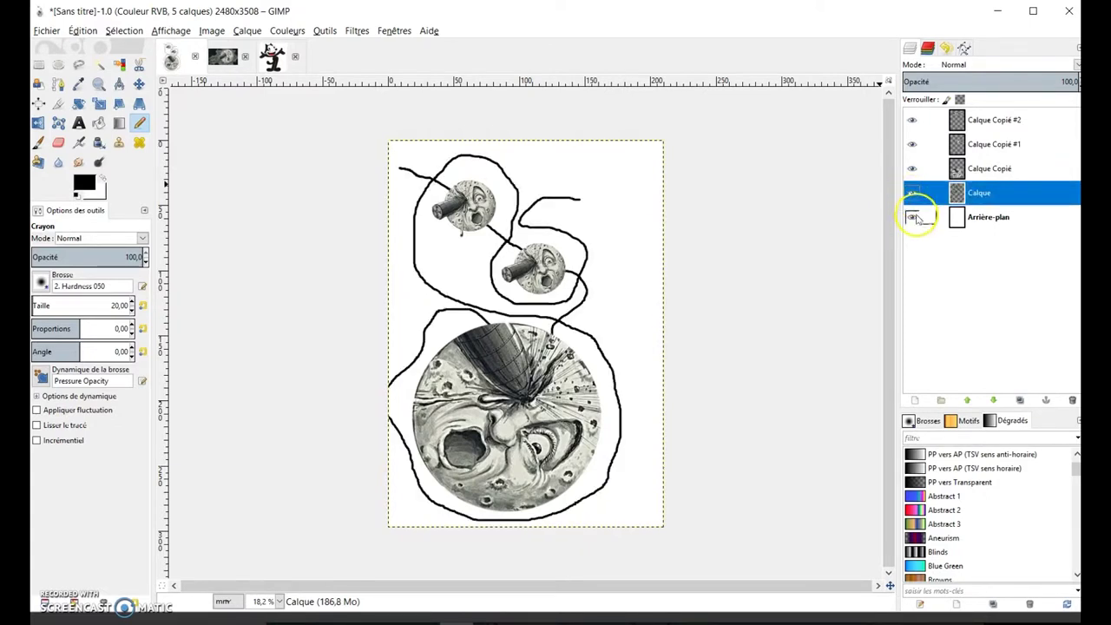
{"action": "left_click", "coordinate": [913, 218]}
{"action": "left_click", "coordinate": [912, 192]}
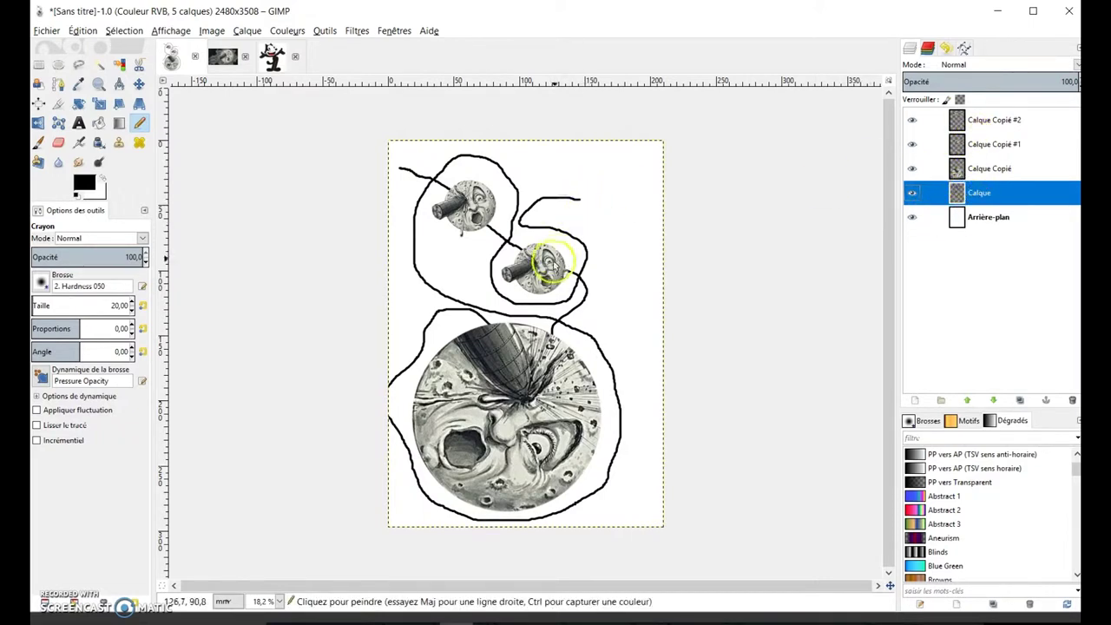
Reorder Calque Copié #1 and #2 so the moon copies sit above the pencil-line layer
{"action": "left_click_drag", "start_coordinate": [990, 144], "coordinate": [984, 207]}
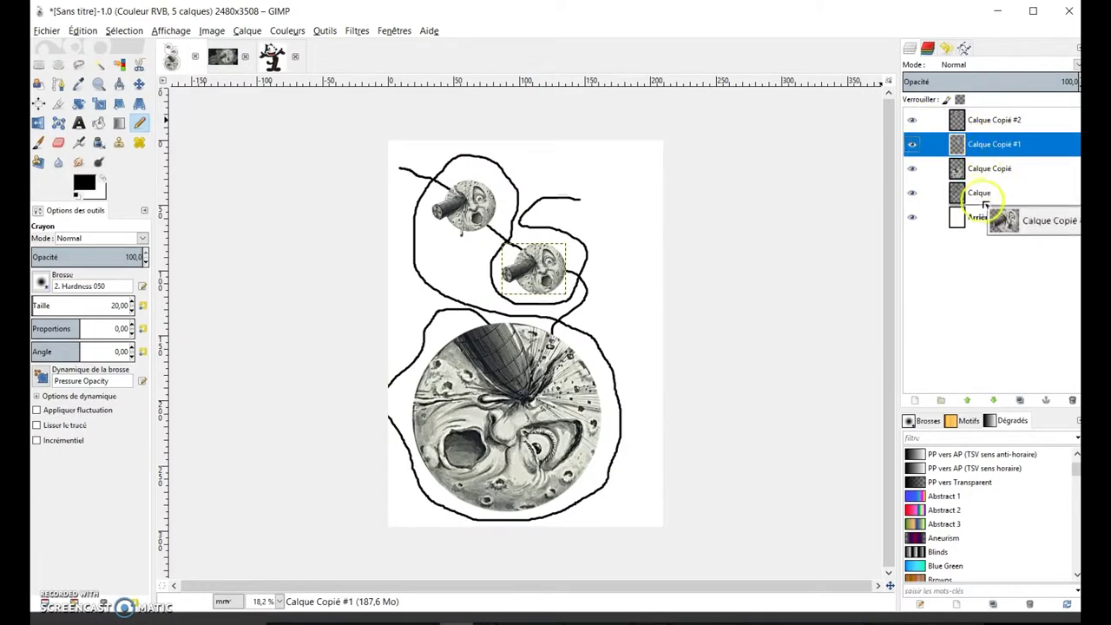
{"action": "mouse_move", "coordinate": [985, 119]}
{"action": "left_mouse_down"}
{"action": "mouse_move", "coordinate": [979, 209]}
{"action": "mouse_move", "coordinate": [992, 143]}
{"action": "left_mouse_up"}
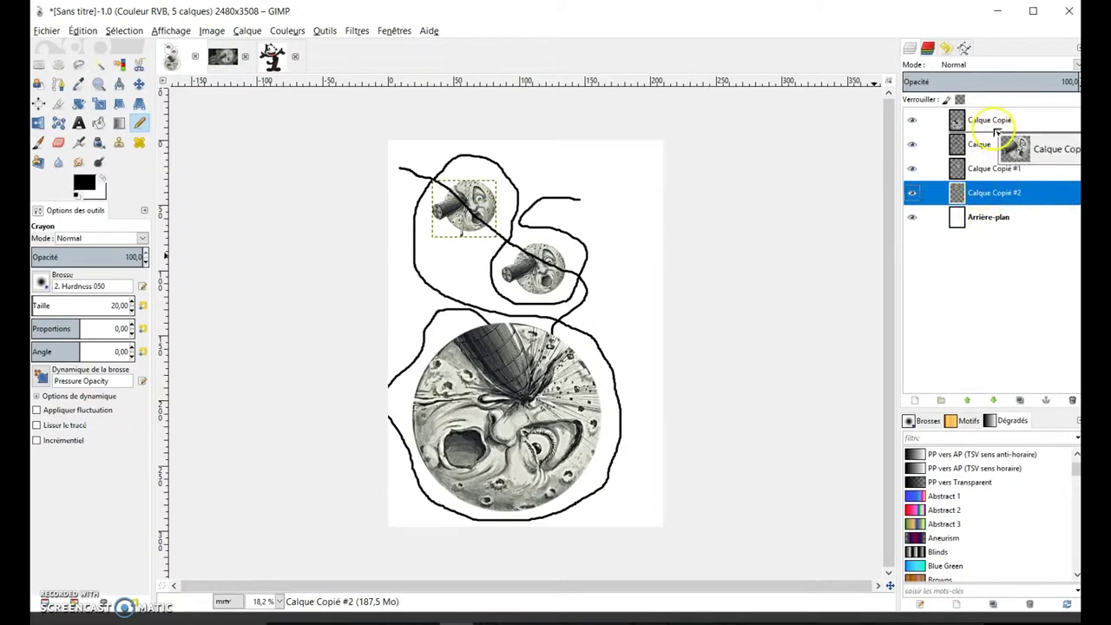
{"action": "left_click_drag", "start_coordinate": [981, 193], "coordinate": [978, 135]}
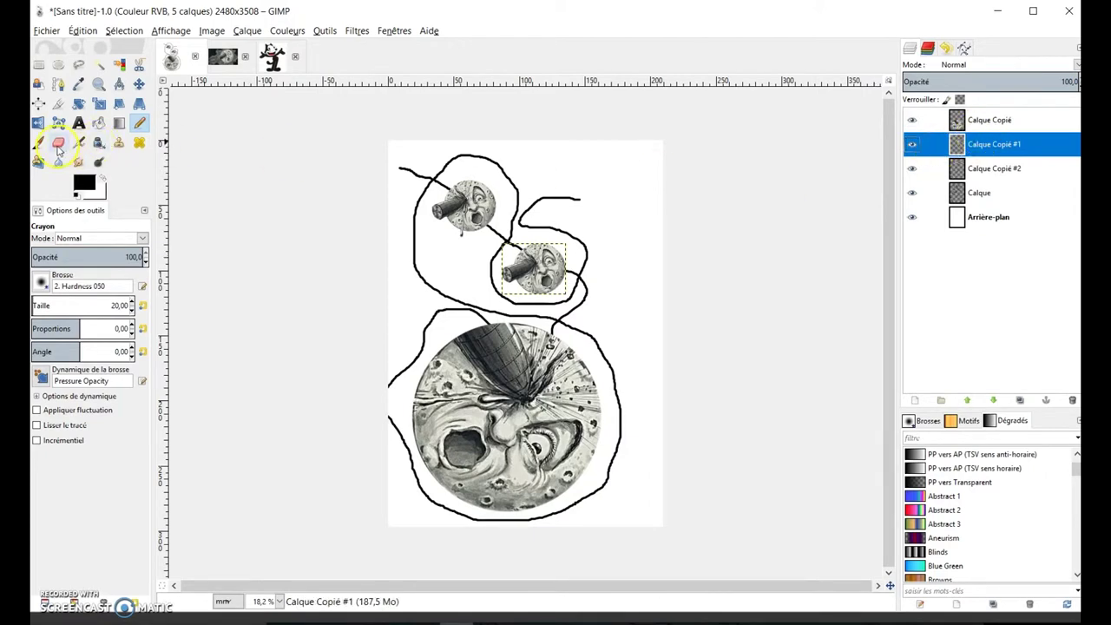
Select the Eraser on the pencil-curves layer, then try a stroke and undo it
{"action": "left_click", "coordinate": [61, 144]}
{"action": "left_click", "coordinate": [955, 193]}
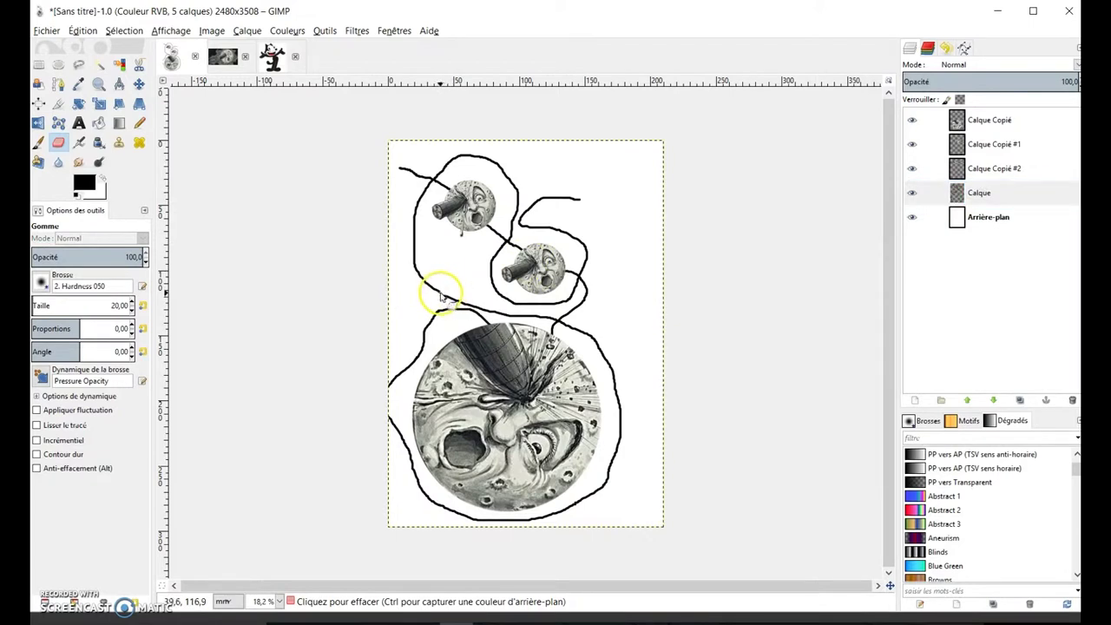
{"action": "left_click_drag", "start_coordinate": [440, 296], "coordinate": [428, 278]}
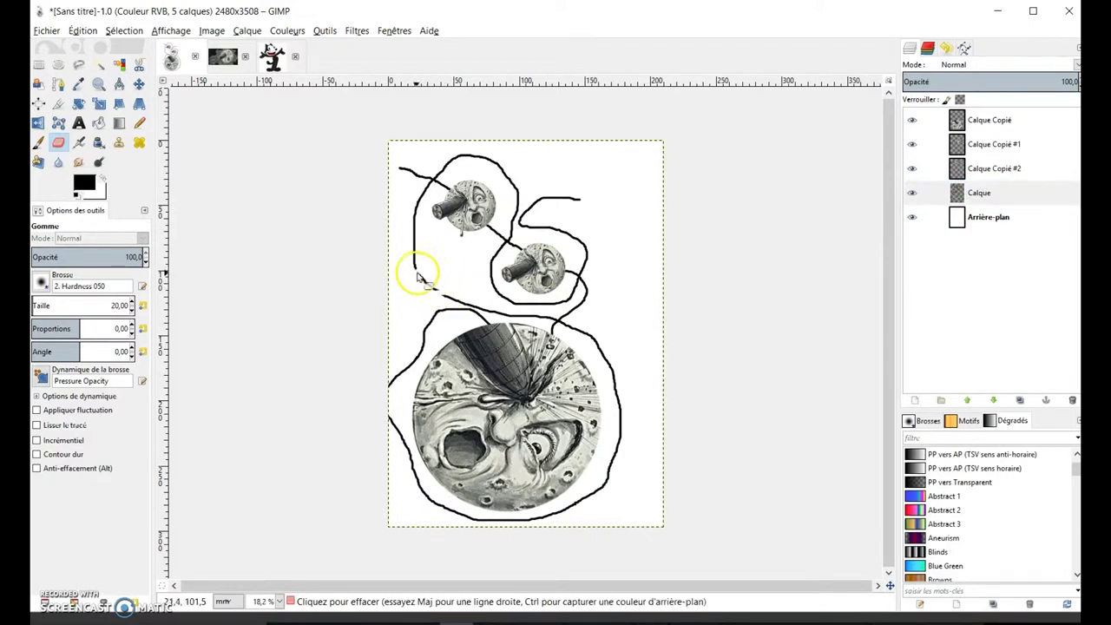
{"action": "key", "text": "ctrl+z"}
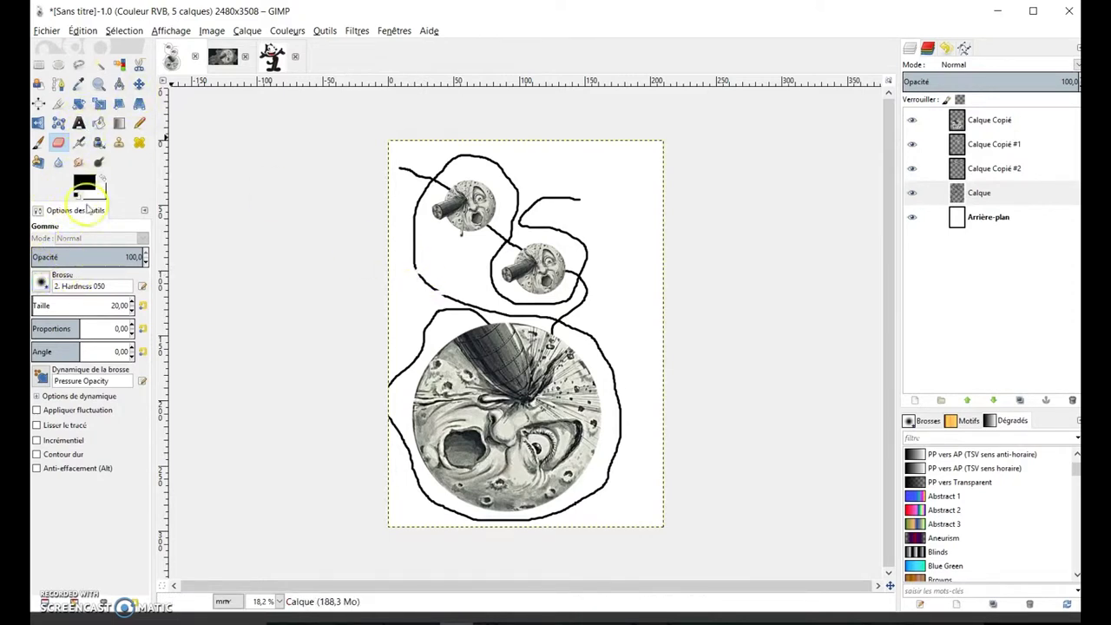
With a harder eraser at about 170, erase curve stretches left of the large moon and above the middle moon
{"action": "left_click", "coordinate": [40, 284]}
{"action": "left_click", "coordinate": [82, 314]}
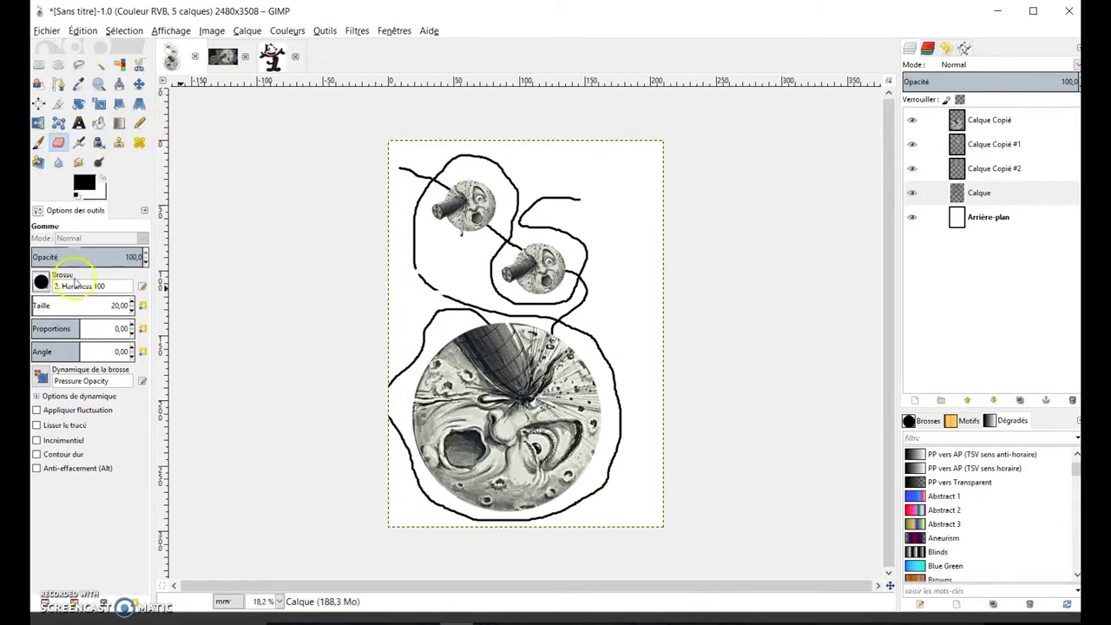
{"action": "left_click_drag", "start_coordinate": [56, 308], "coordinate": [68, 308]}
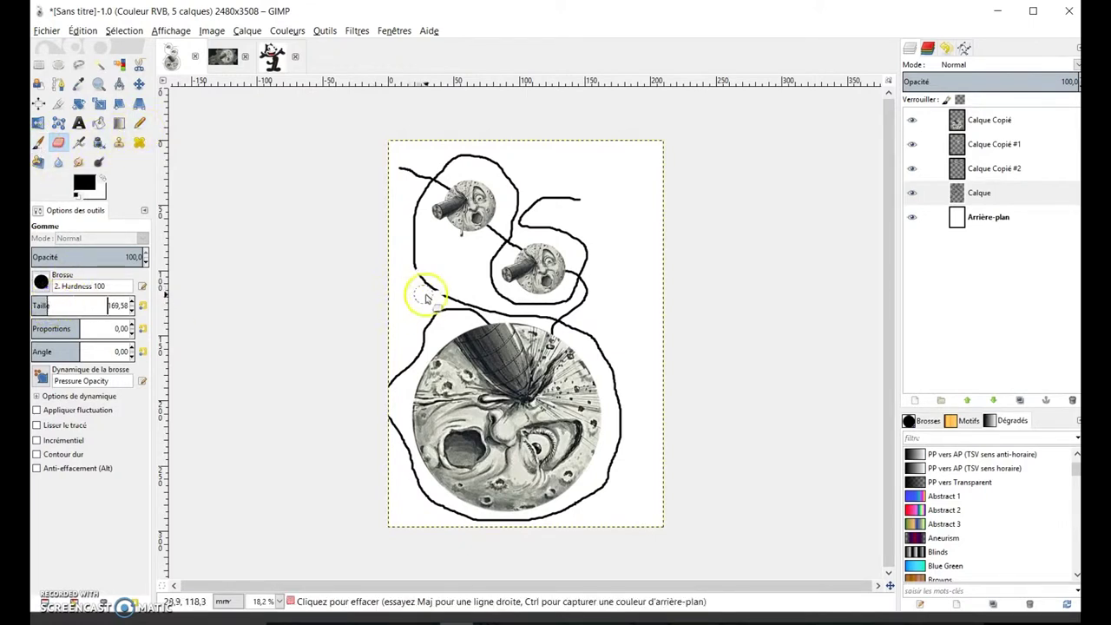
{"action": "left_click_drag", "start_coordinate": [417, 272], "coordinate": [445, 294]}
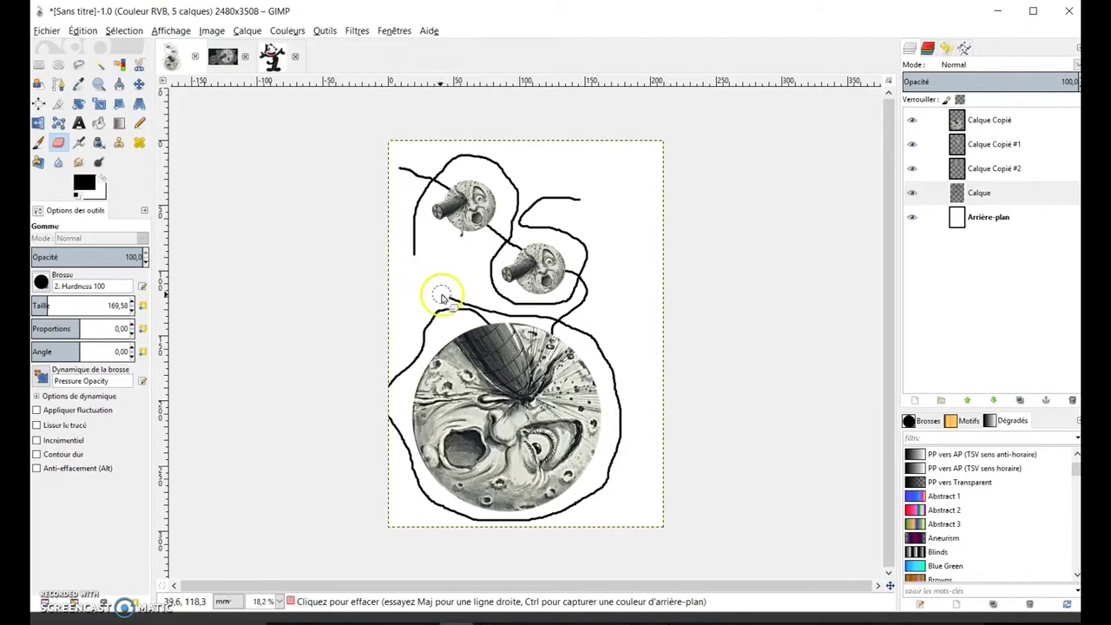
{"action": "left_click", "coordinate": [94, 305]}
{"action": "left_click_drag", "start_coordinate": [512, 208], "coordinate": [573, 189]}
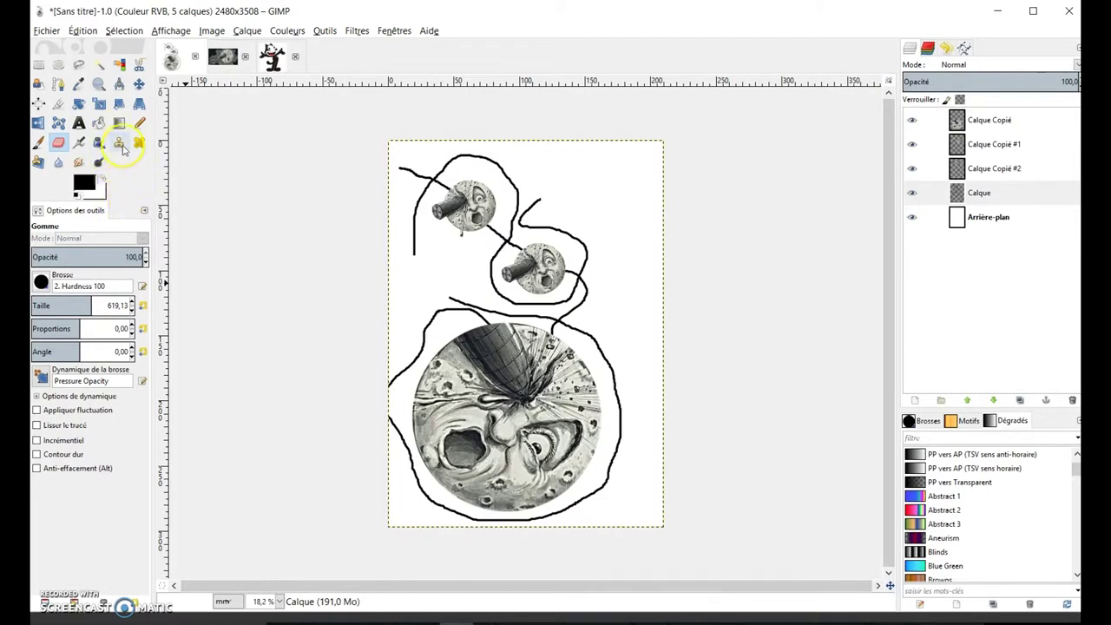
Use the Clone tool on Calque Copié #1, then test a stroke on the lower small moon and undo it
{"action": "left_click", "coordinate": [121, 145]}
{"action": "left_click", "coordinate": [971, 143]}
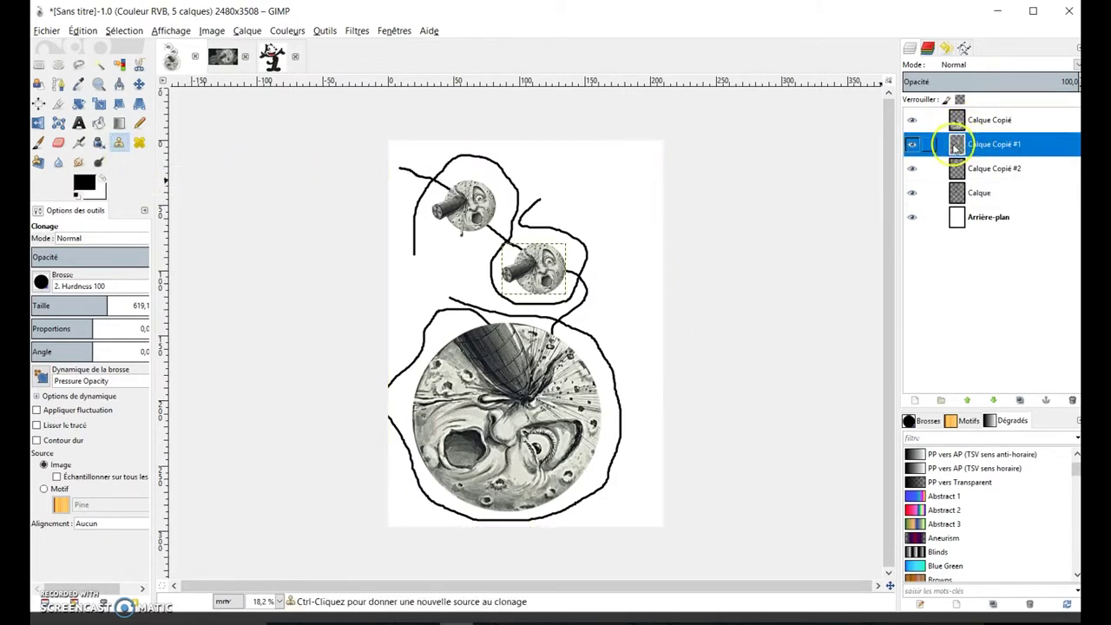
{"action": "left_click_drag", "start_coordinate": [528, 261], "coordinate": [531, 269]}
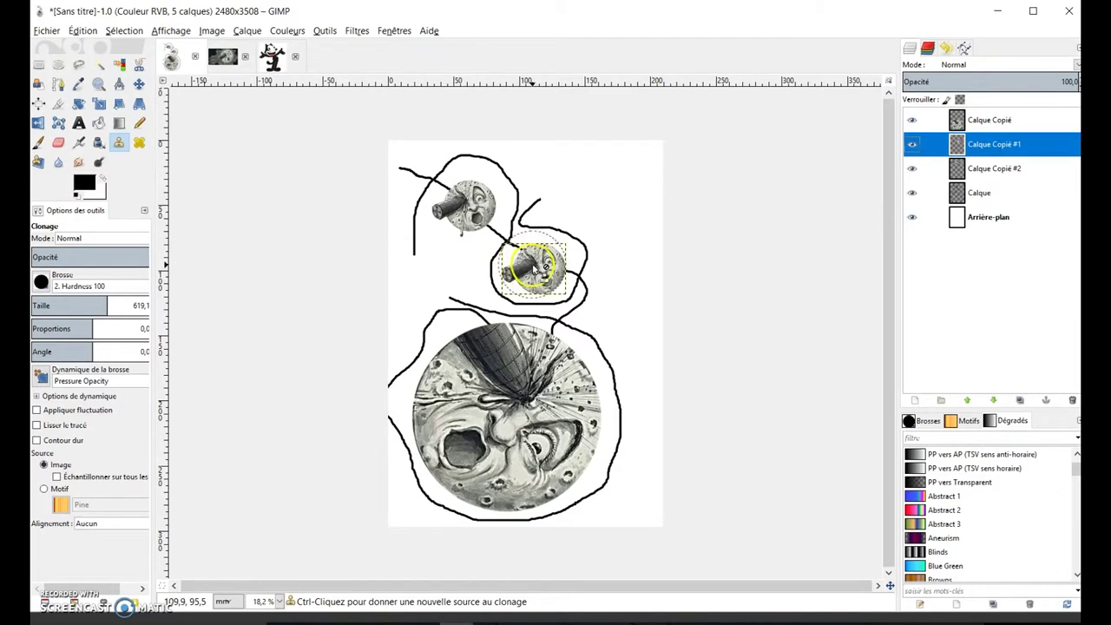
{"action": "key", "text": "ctrl+z"}
Shrink the clone brush to about 104.8 and sample the lower small moon as source
{"action": "left_click_drag", "start_coordinate": [48, 306], "coordinate": [44, 306]}
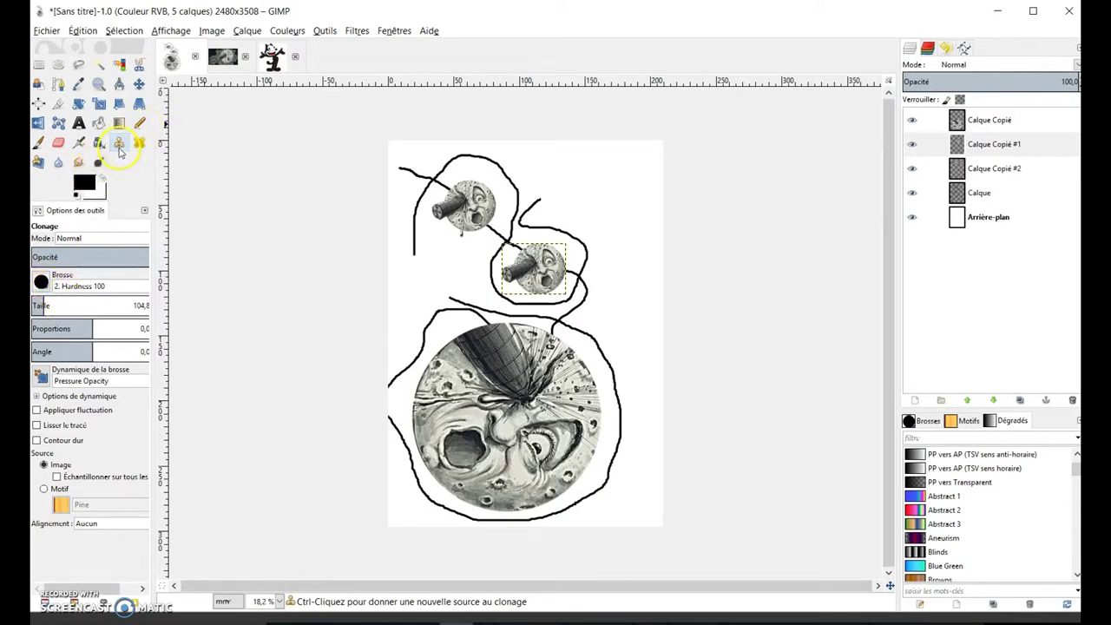
{"action": "left_click_drag", "start_coordinate": [578, 256], "coordinate": [545, 268]}
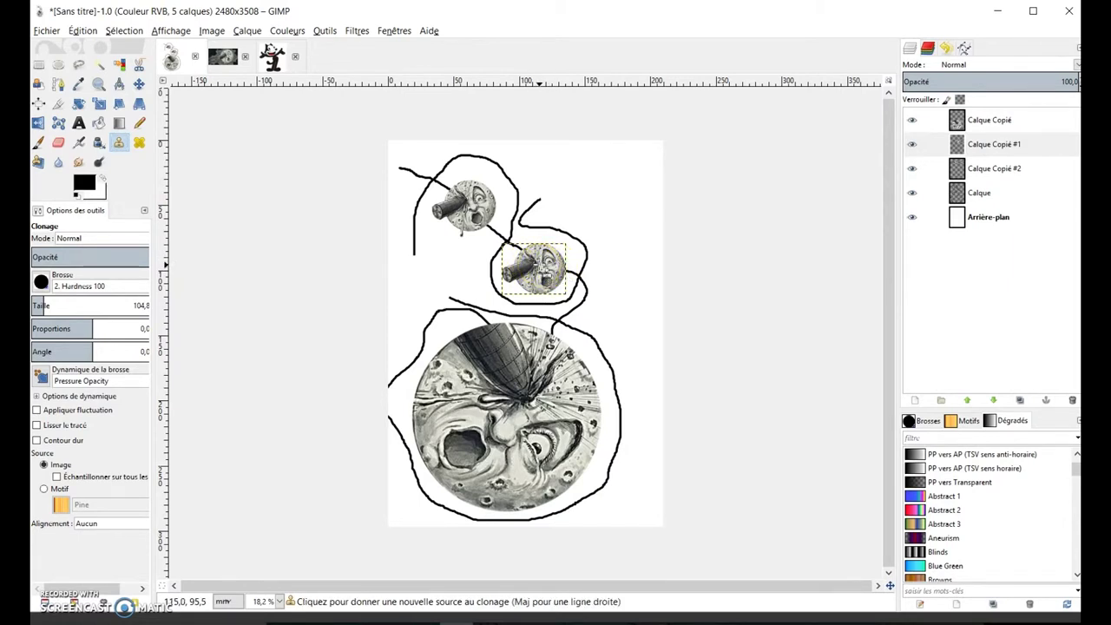
{"action": "left_click", "coordinate": [577, 262], "text": "ctrl"}
{"action": "mouse_move", "coordinate": [577, 263]}
{"action": "left_mouse_down"}
{"action": "mouse_move", "coordinate": [540, 276]}
{"action": "mouse_move", "coordinate": [588, 290]}
{"action": "mouse_move", "coordinate": [521, 261]}
{"action": "mouse_move", "coordinate": [550, 271]}
{"action": "left_mouse_up"}
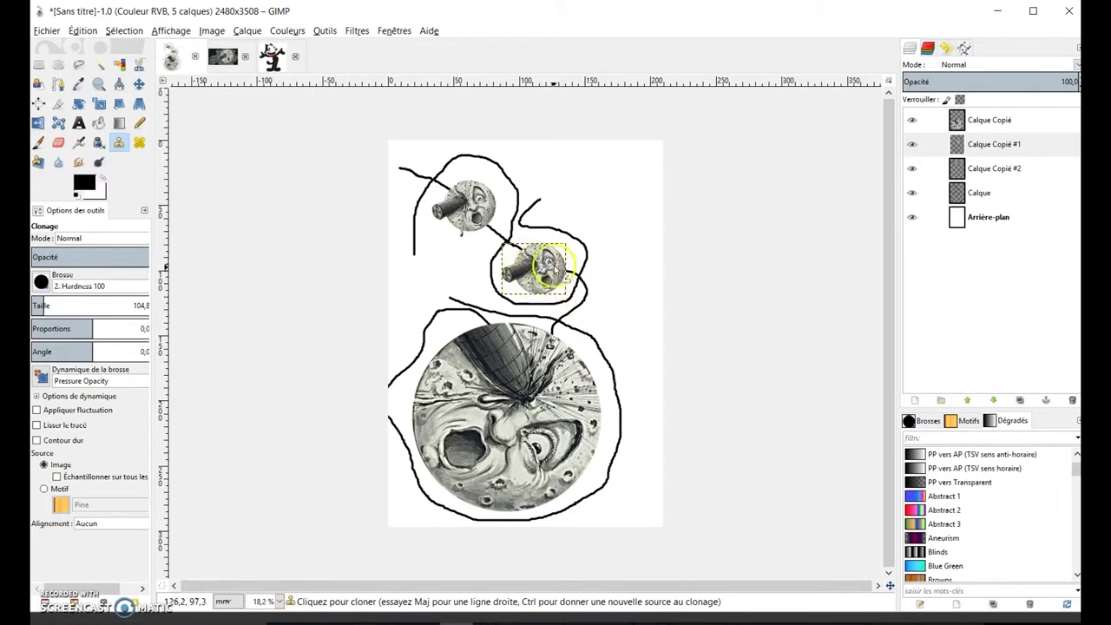
{"action": "left_click", "coordinate": [976, 205]}
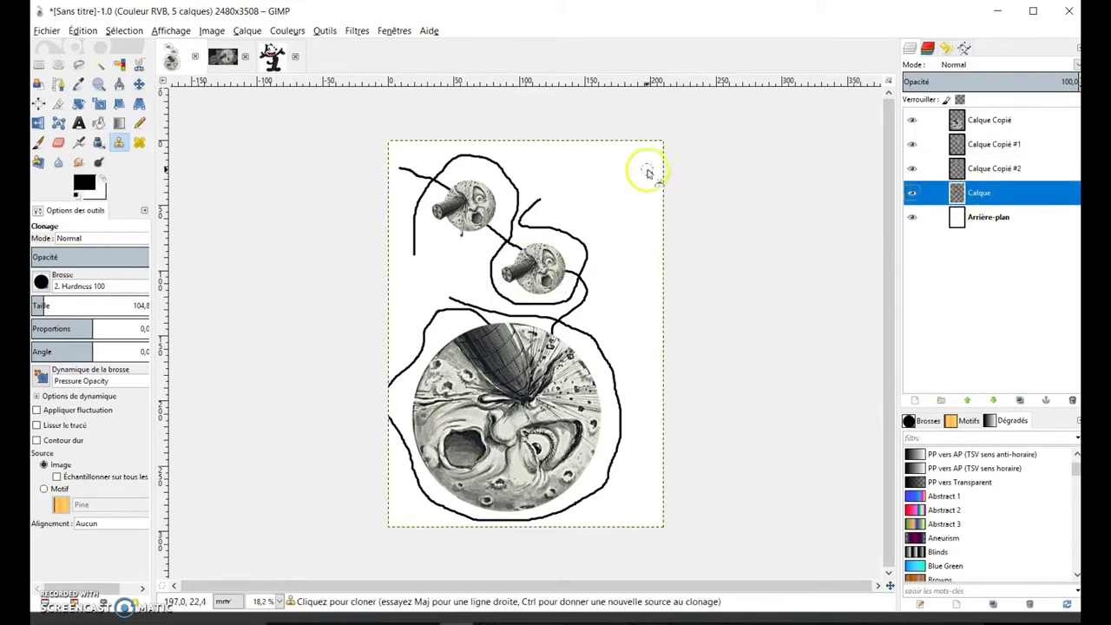
Paint cloned small moons at the page's top right and on its right edge
{"action": "left_click", "coordinate": [581, 180], "text": "ctrl"}
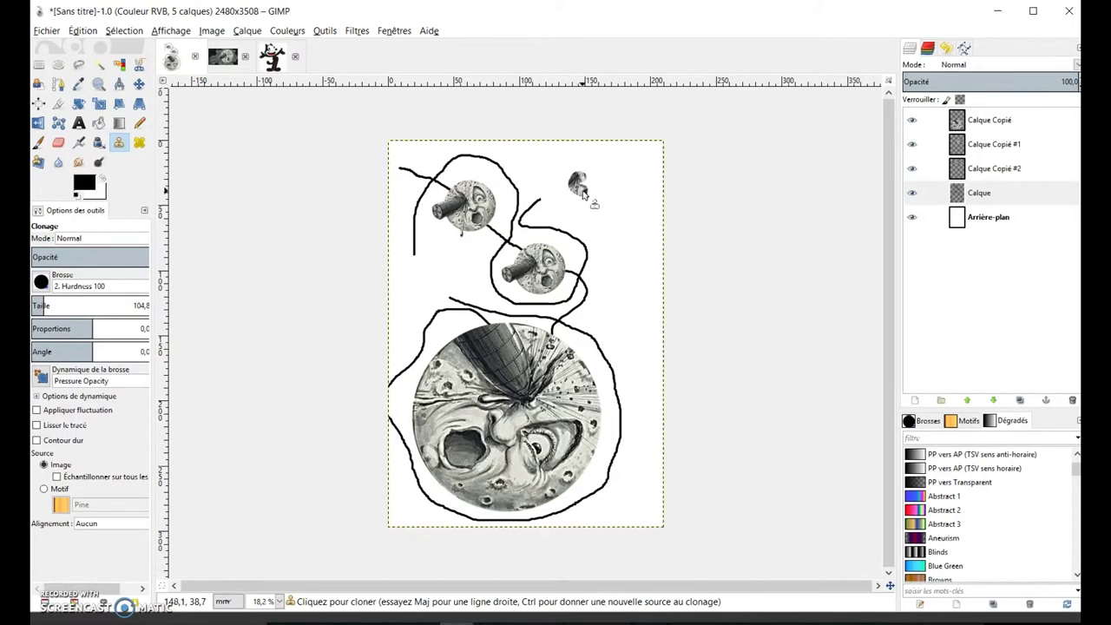
{"action": "mouse_move", "coordinate": [596, 202]}
{"action": "left_mouse_down"}
{"action": "mouse_move", "coordinate": [603, 169]}
{"action": "mouse_move", "coordinate": [563, 178]}
{"action": "left_mouse_up"}
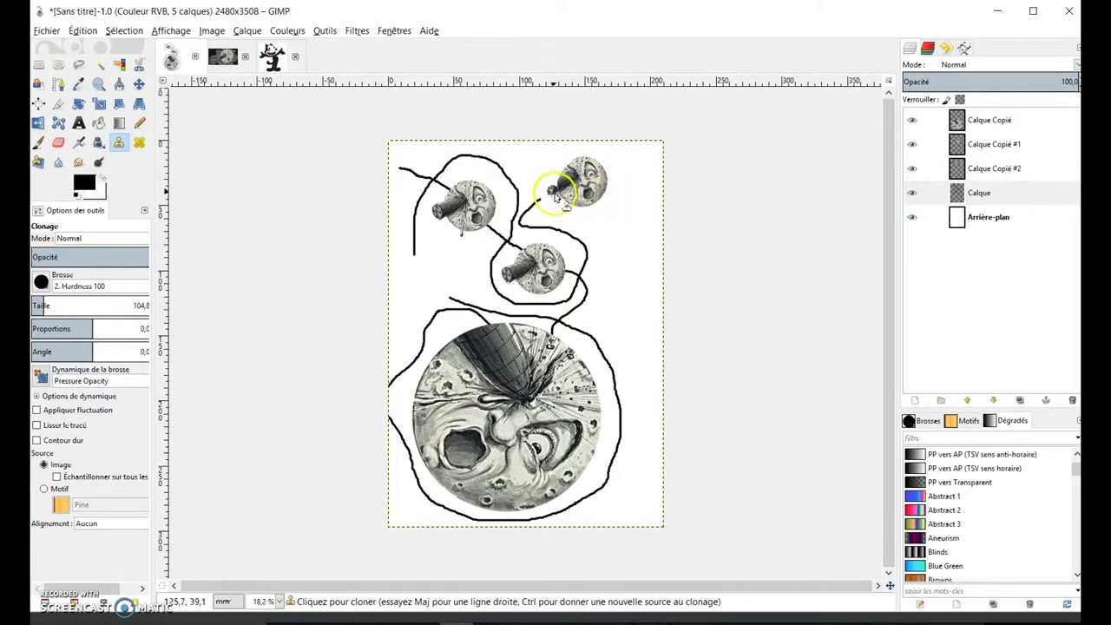
{"action": "left_click_drag", "start_coordinate": [576, 163], "coordinate": [559, 189]}
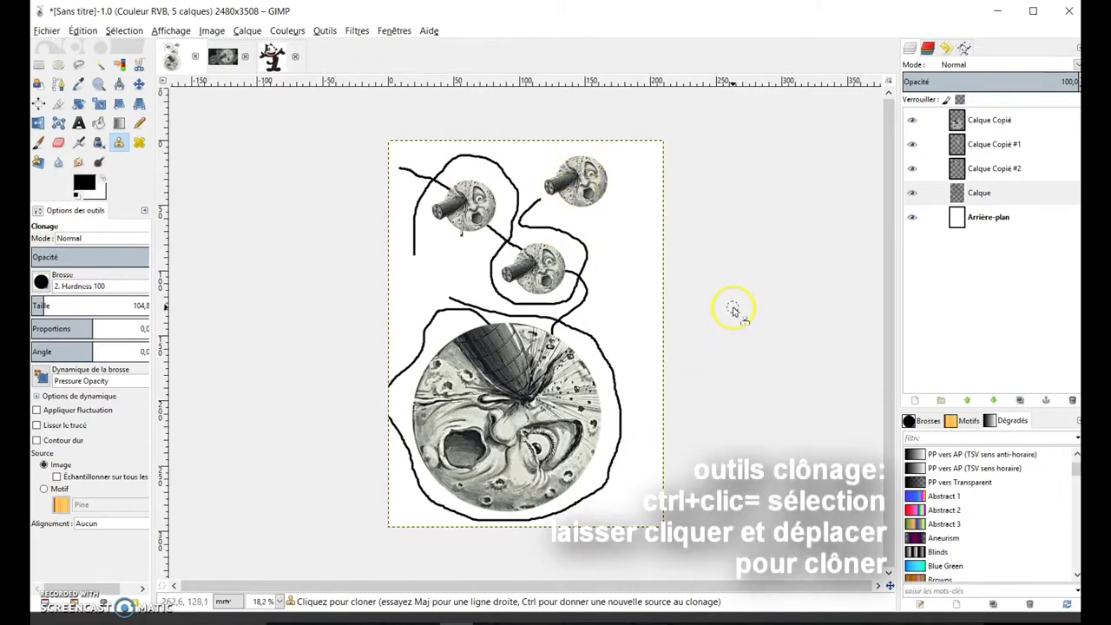
{"action": "mouse_move", "coordinate": [626, 287]}
{"action": "left_mouse_down"}
{"action": "mouse_move", "coordinate": [637, 302]}
{"action": "mouse_move", "coordinate": [644, 282]}
{"action": "left_mouse_up"}
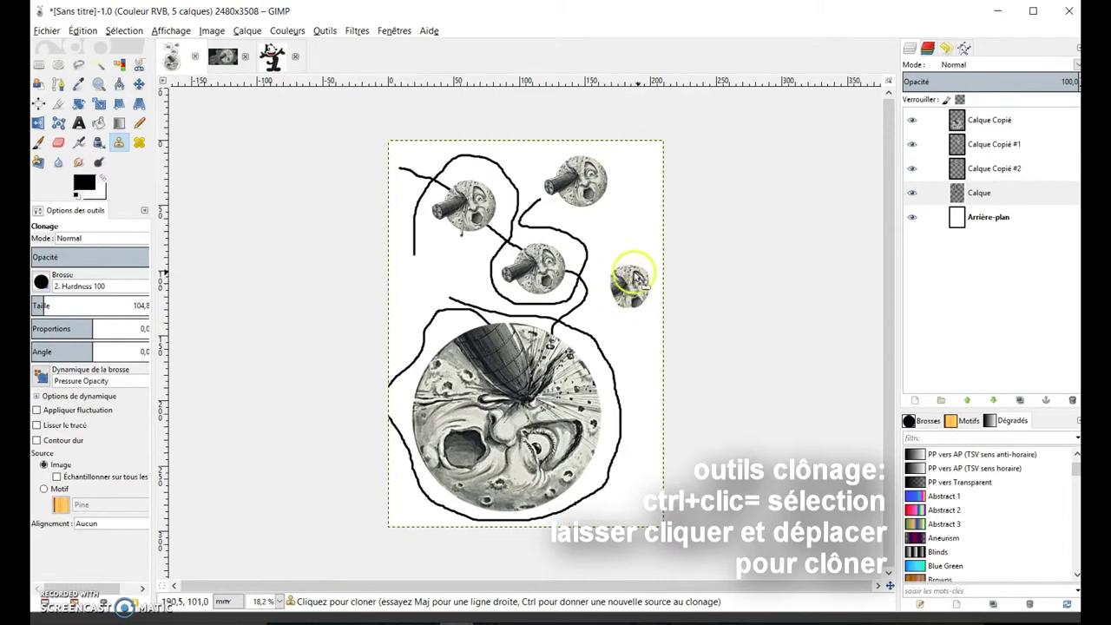
{"action": "mouse_move", "coordinate": [633, 319]}
{"action": "left_mouse_down"}
{"action": "mouse_move", "coordinate": [599, 290]}
{"action": "mouse_move", "coordinate": [606, 301]}
{"action": "left_mouse_up"}
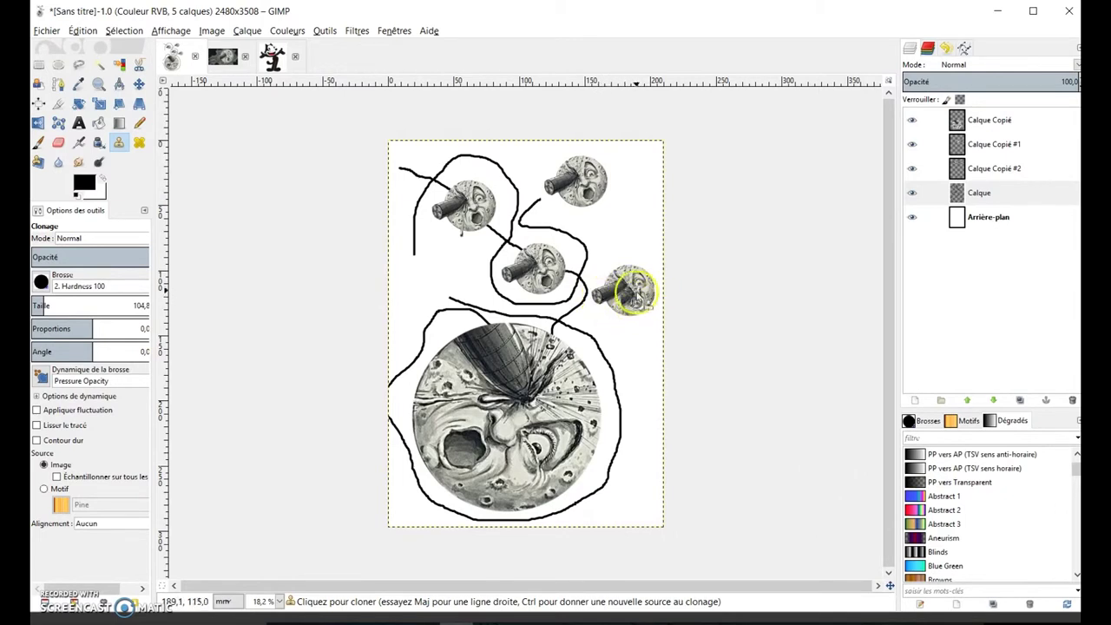
{"action": "mouse_move", "coordinate": [645, 310]}
{"action": "left_mouse_down"}
{"action": "mouse_move", "coordinate": [633, 268]}
{"action": "mouse_move", "coordinate": [645, 293]}
{"action": "mouse_move", "coordinate": [604, 300]}
{"action": "mouse_move", "coordinate": [615, 292]}
{"action": "mouse_move", "coordinate": [620, 314]}
{"action": "left_mouse_up"}
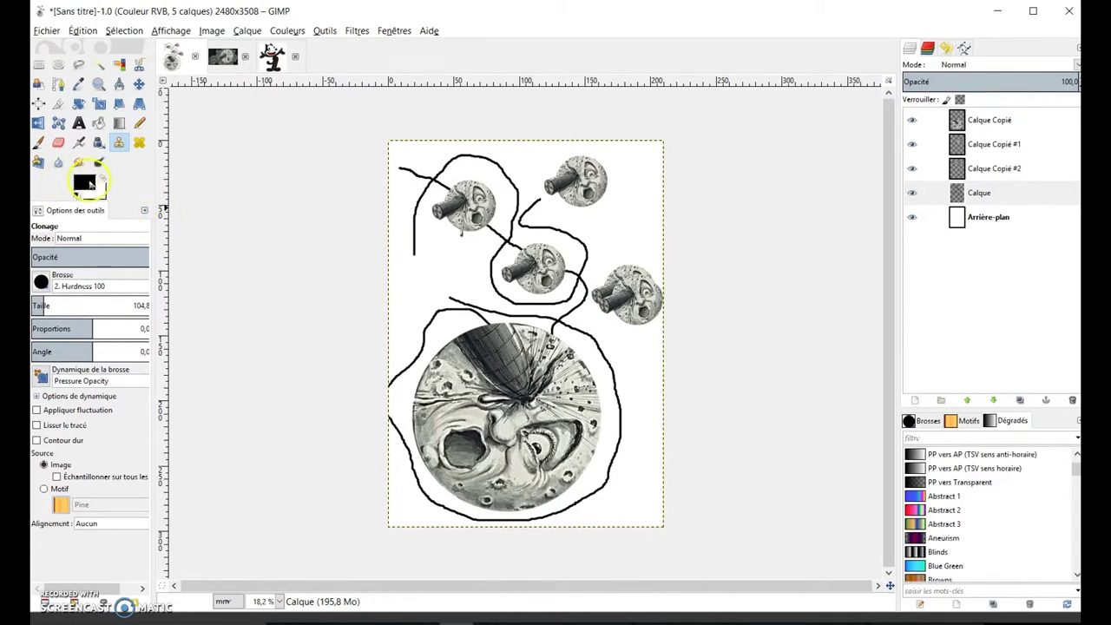
Create a grey Sans Bold size-200 'lune' text box left of the middle moon
{"action": "left_click", "coordinate": [78, 127]}
{"action": "left_click_drag", "start_coordinate": [402, 264], "coordinate": [508, 293]}
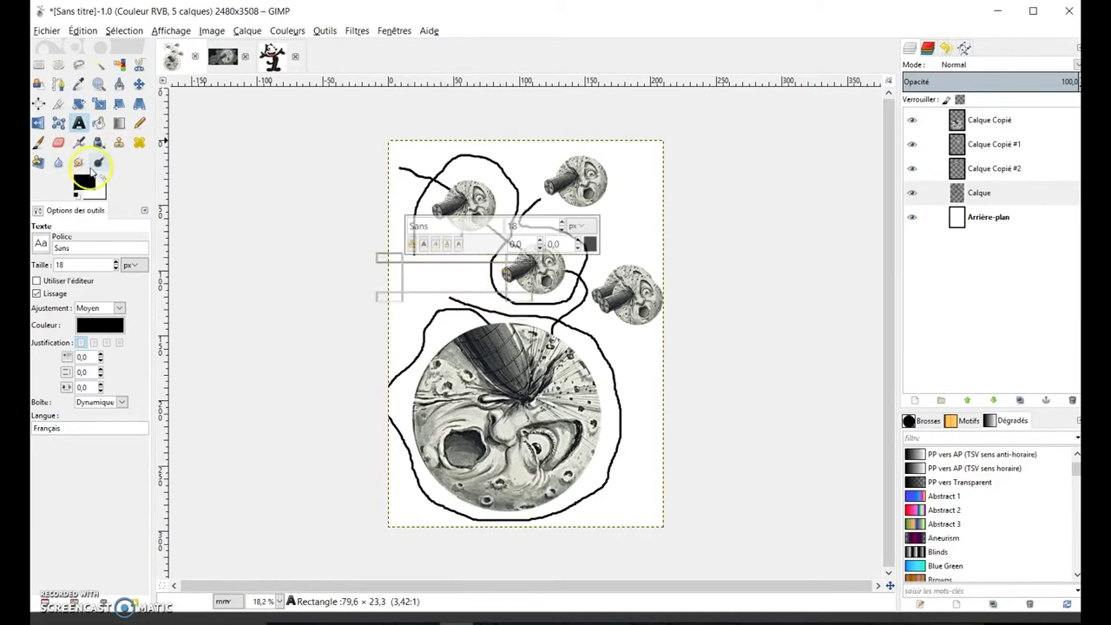
{"action": "left_click", "coordinate": [90, 327]}
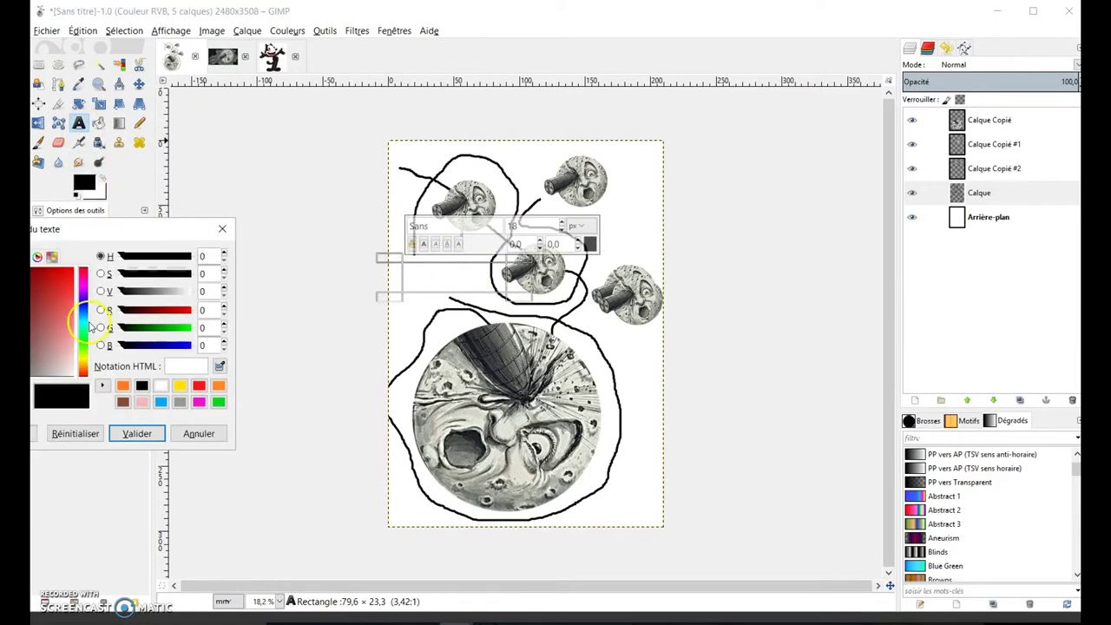
{"action": "left_click", "coordinate": [178, 403]}
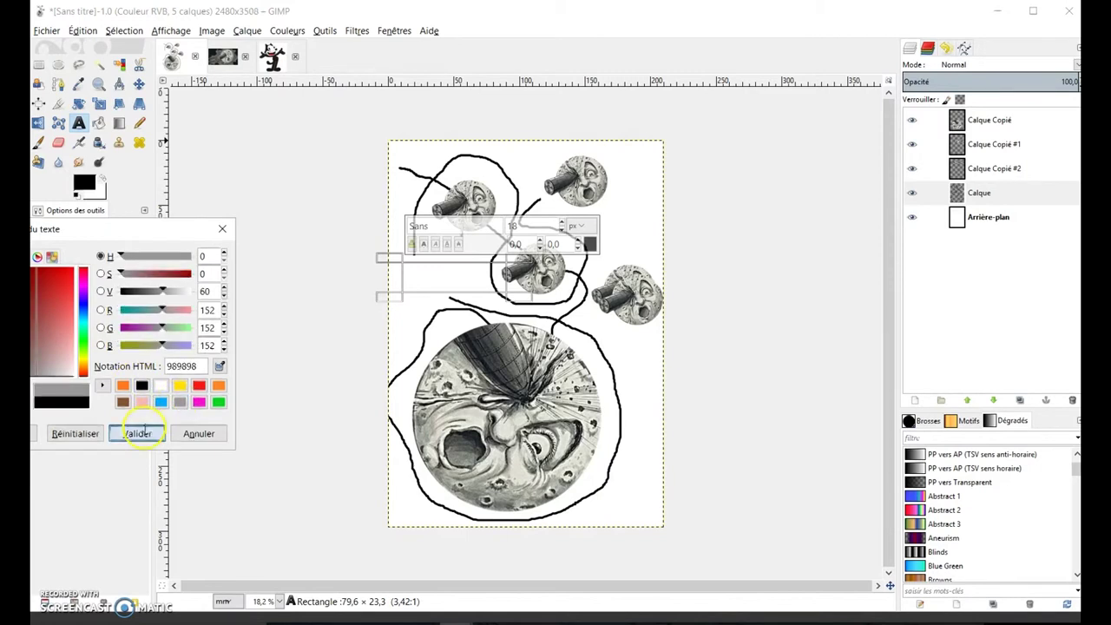
{"action": "left_click", "coordinate": [136, 434]}
{"action": "left_click", "coordinate": [38, 250]}
{"action": "left_click", "coordinate": [56, 292]}
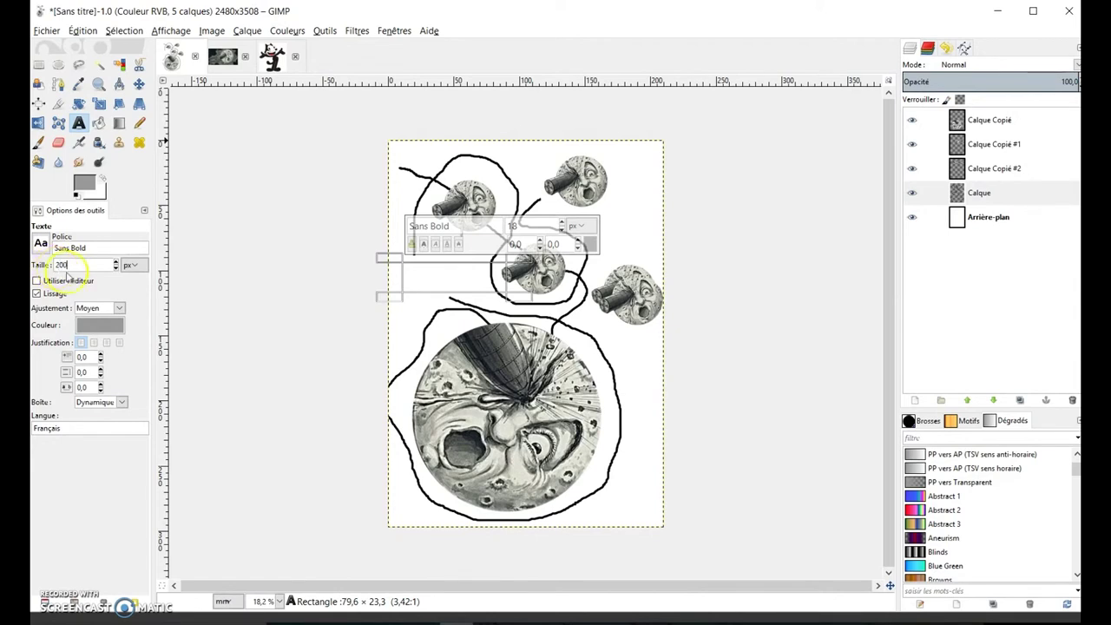
{"action": "left_click", "coordinate": [128, 281]}
{"action": "left_click", "coordinate": [183, 329]}
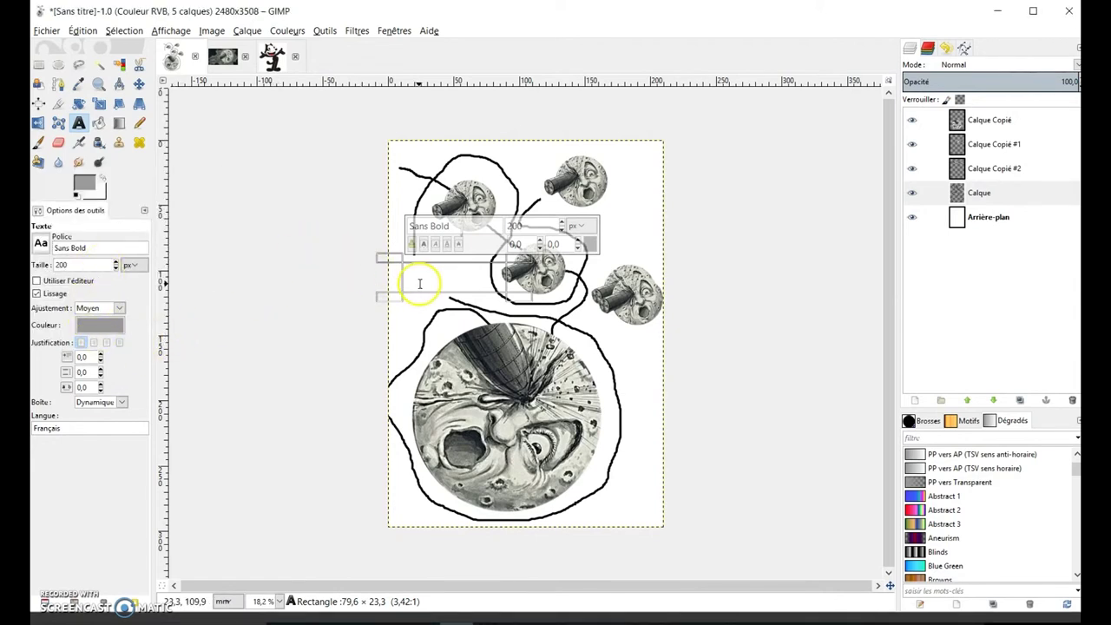
{"action": "left_click", "coordinate": [454, 277]}
{"action": "type", "text": "e"}
{"action": "left_click_drag", "start_coordinate": [417, 281], "coordinate": [409, 278]}
{"action": "type", "text": "lun"}
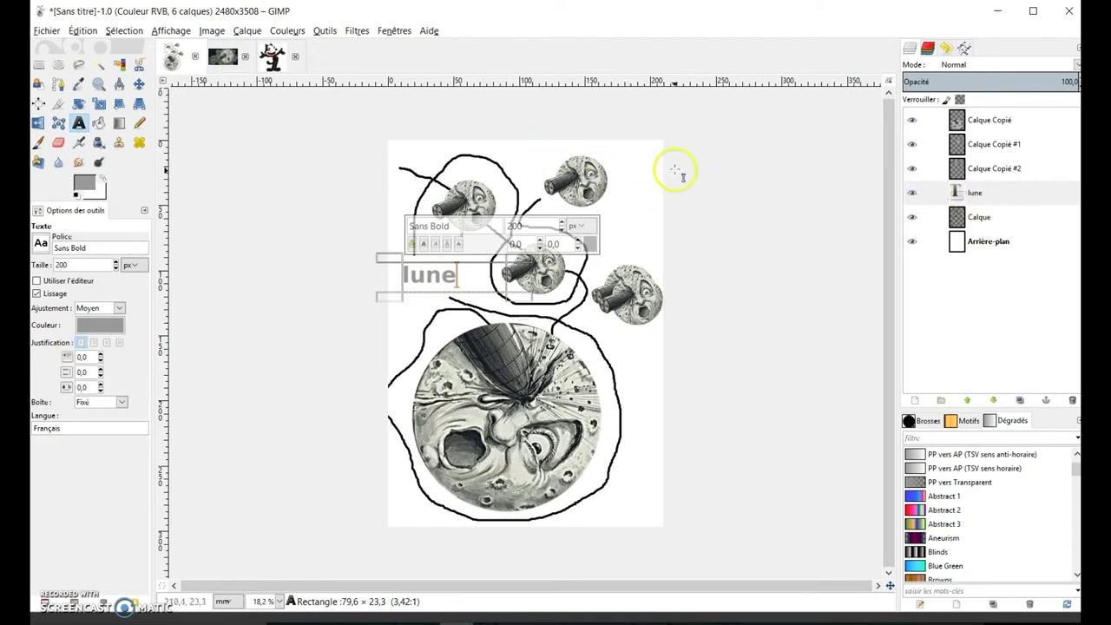
Type 'lune' in a second text box near the top moons and shift it right and down
{"action": "left_click", "coordinate": [537, 151]}
{"action": "left_click_drag", "start_coordinate": [536, 152], "coordinate": [482, 171]}
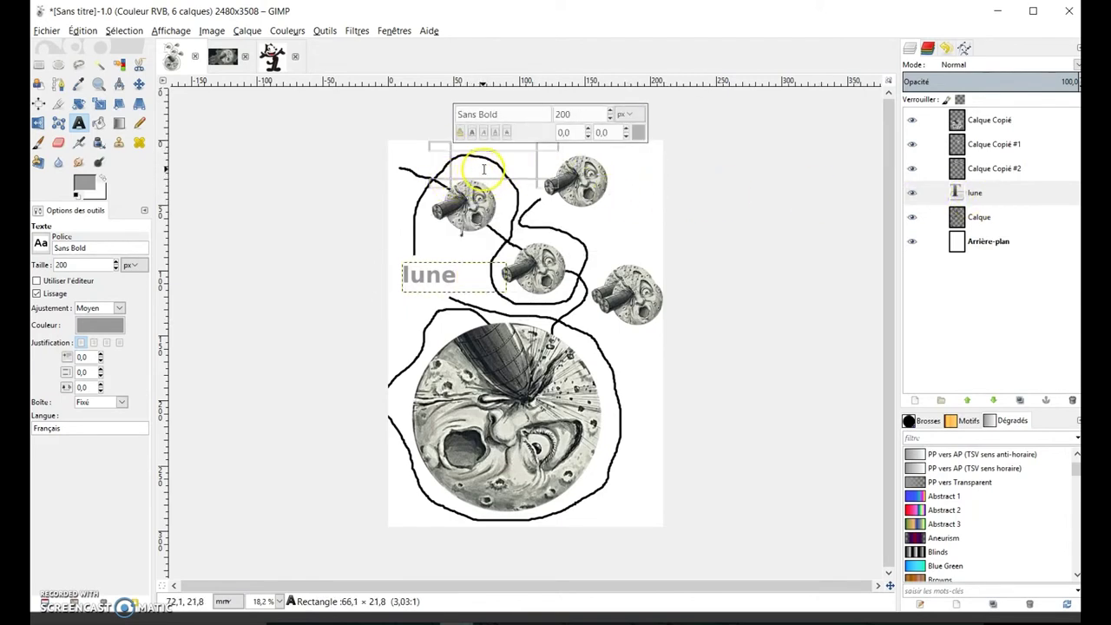
{"action": "type", "text": "lune"}
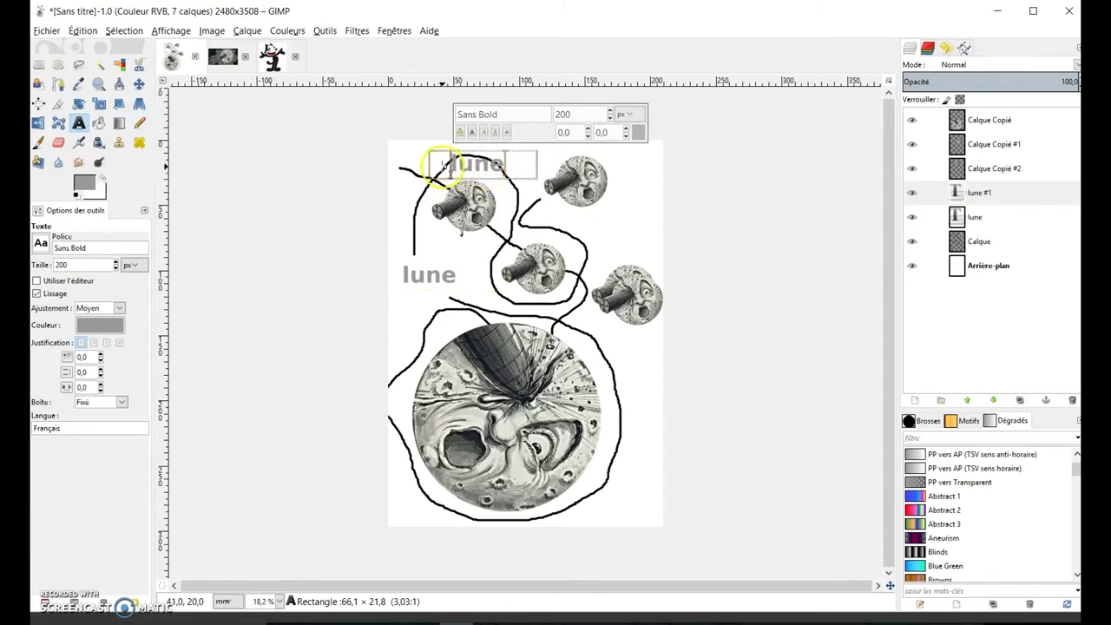
{"action": "left_click_drag", "start_coordinate": [473, 160], "coordinate": [499, 165]}
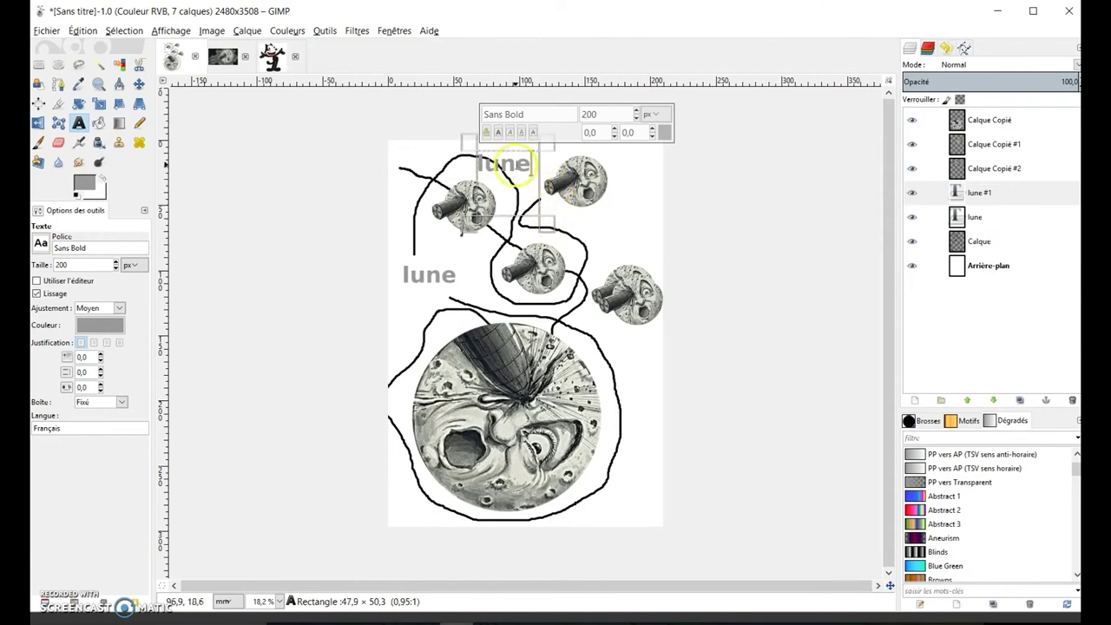
{"action": "left_click_drag", "start_coordinate": [547, 193], "coordinate": [547, 221]}
Move the lune #1 layer to the stack top and place the label below the top-right moon
{"action": "left_click", "coordinate": [938, 198]}
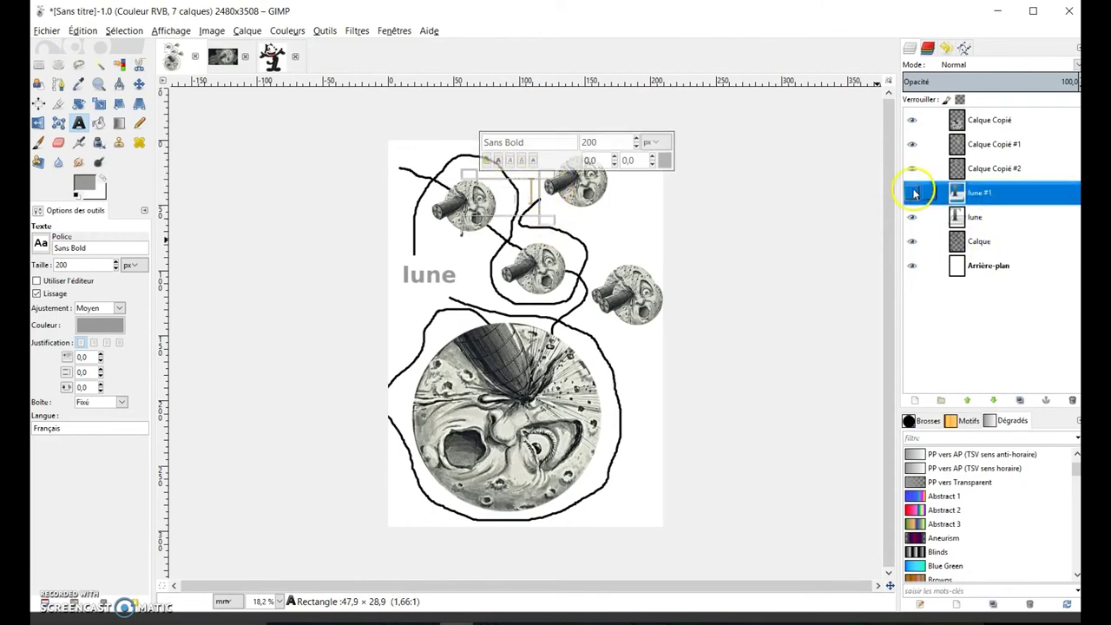
{"action": "left_click_drag", "start_coordinate": [981, 195], "coordinate": [1003, 117]}
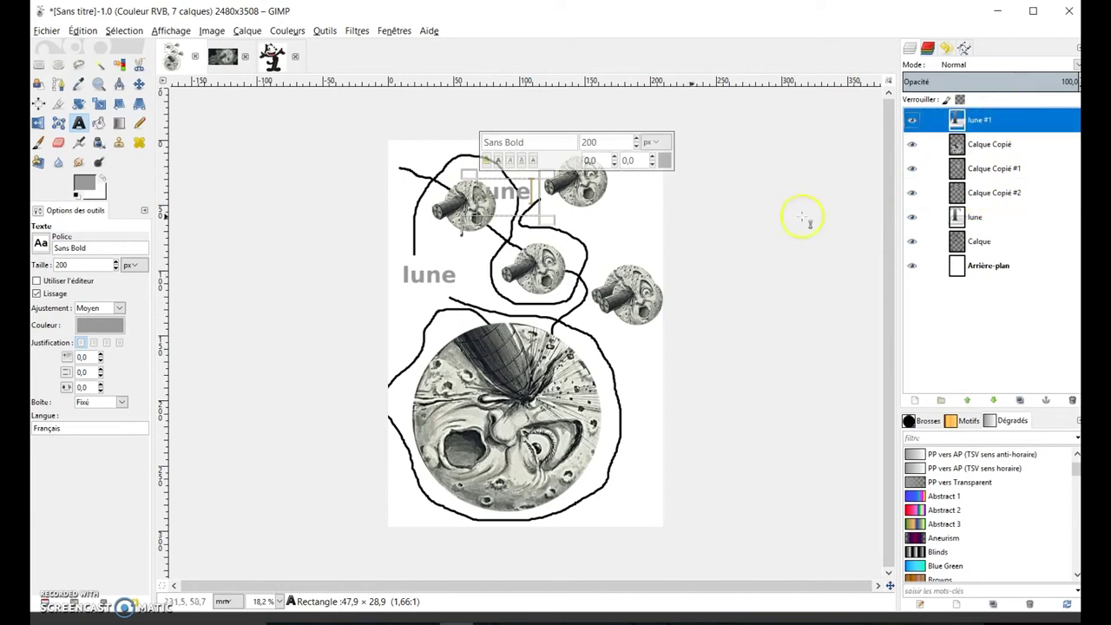
{"action": "left_click_drag", "start_coordinate": [544, 224], "coordinate": [599, 252]}
{"action": "left_click_drag", "start_coordinate": [465, 201], "coordinate": [599, 230]}
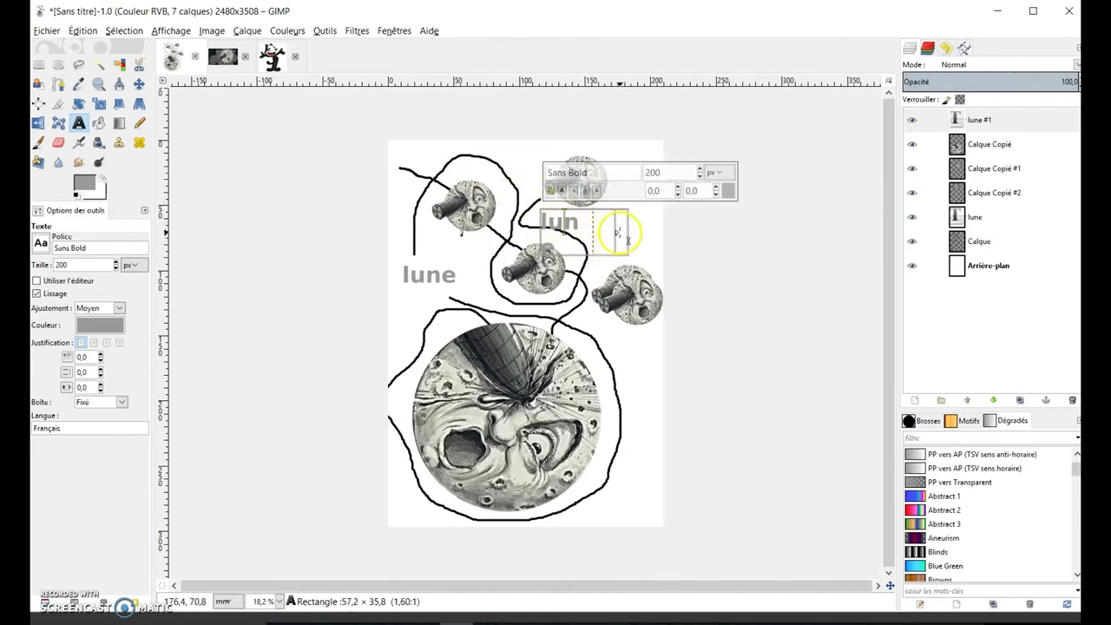